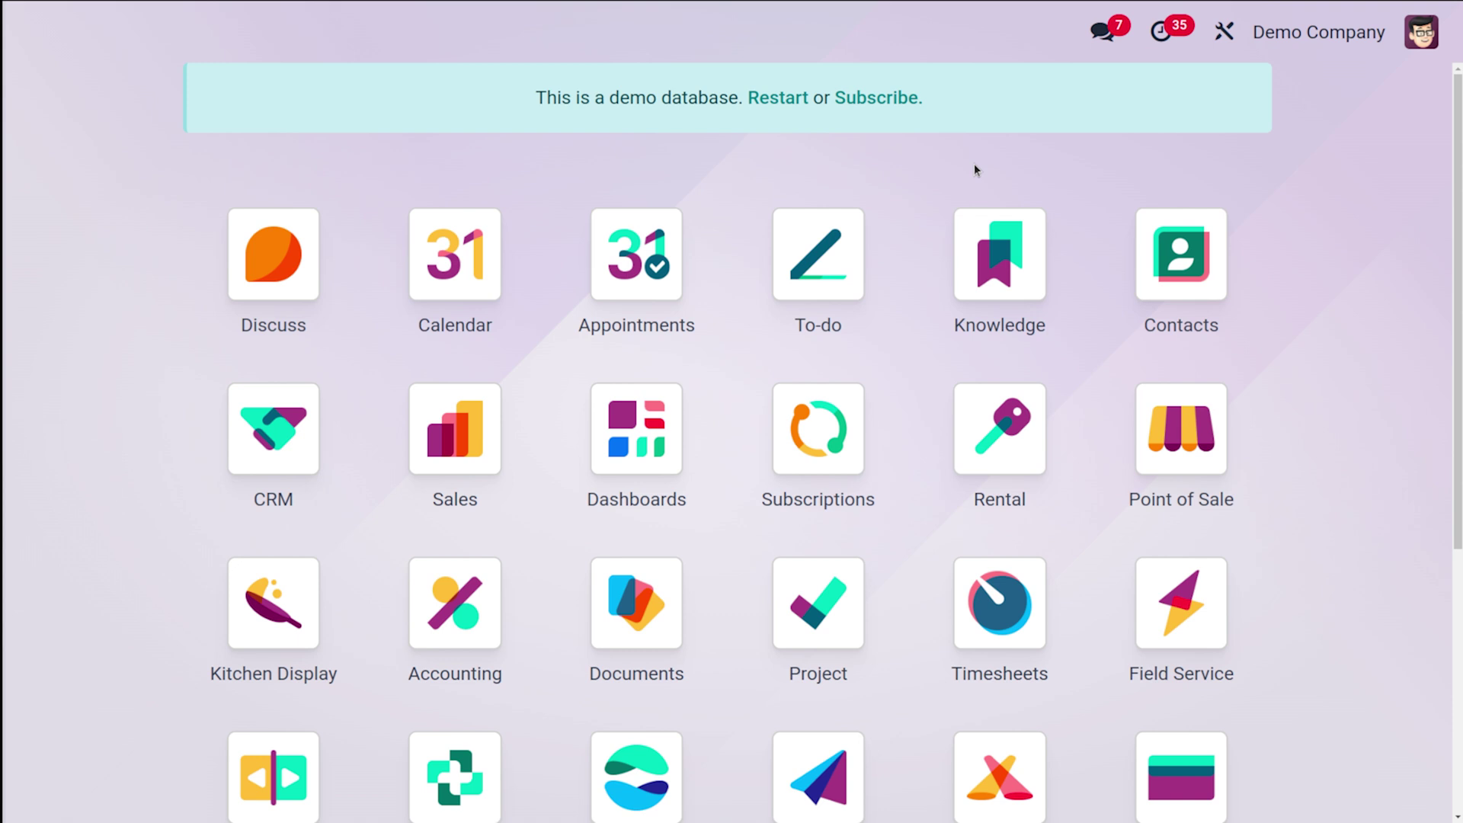
# Open Purchase via 'pu', then enable and save the product and vendor Warnings option in Settings.
pyautogui.write('pu')
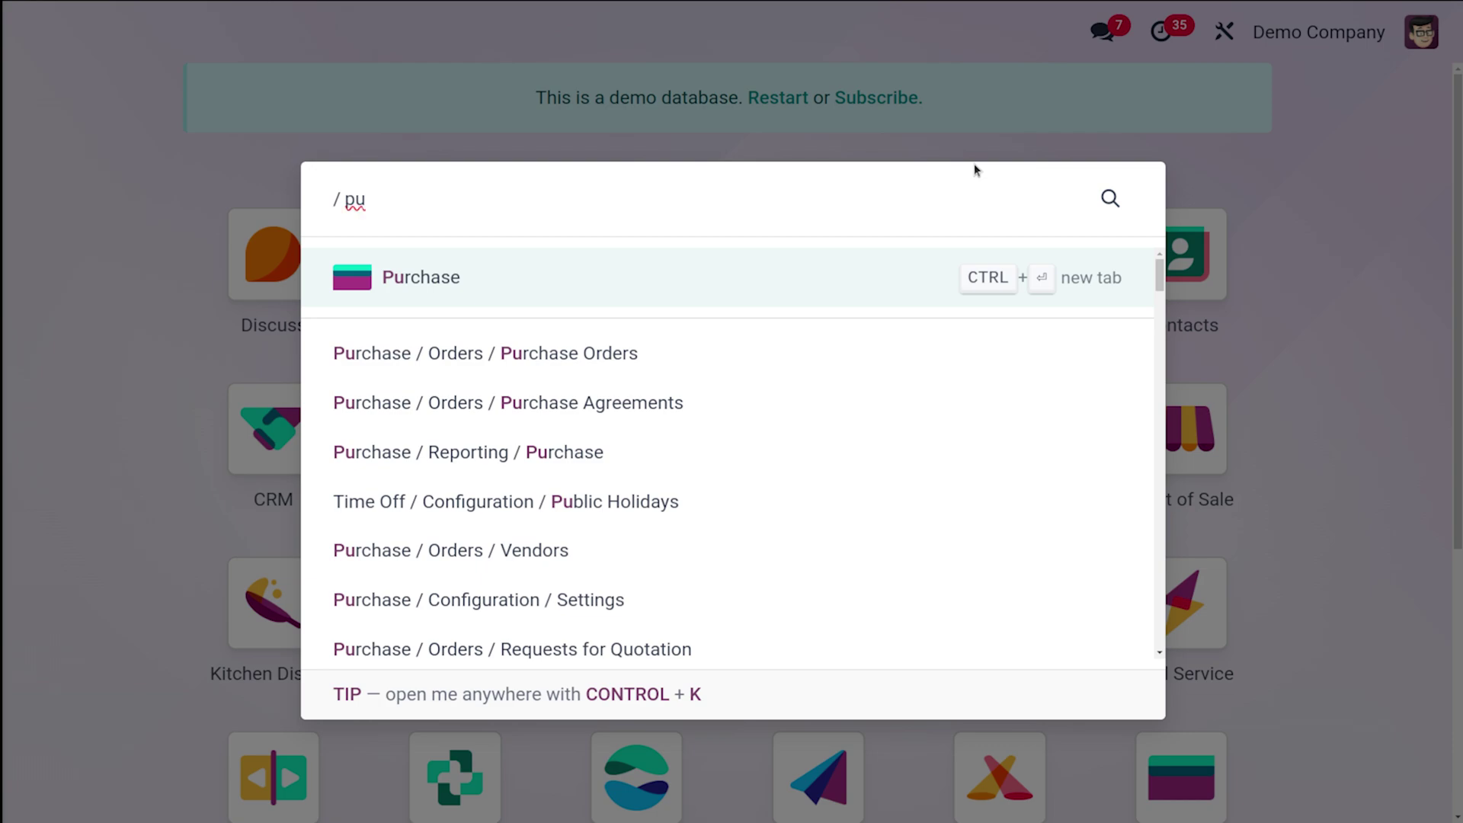
pyautogui.click(593, 269)
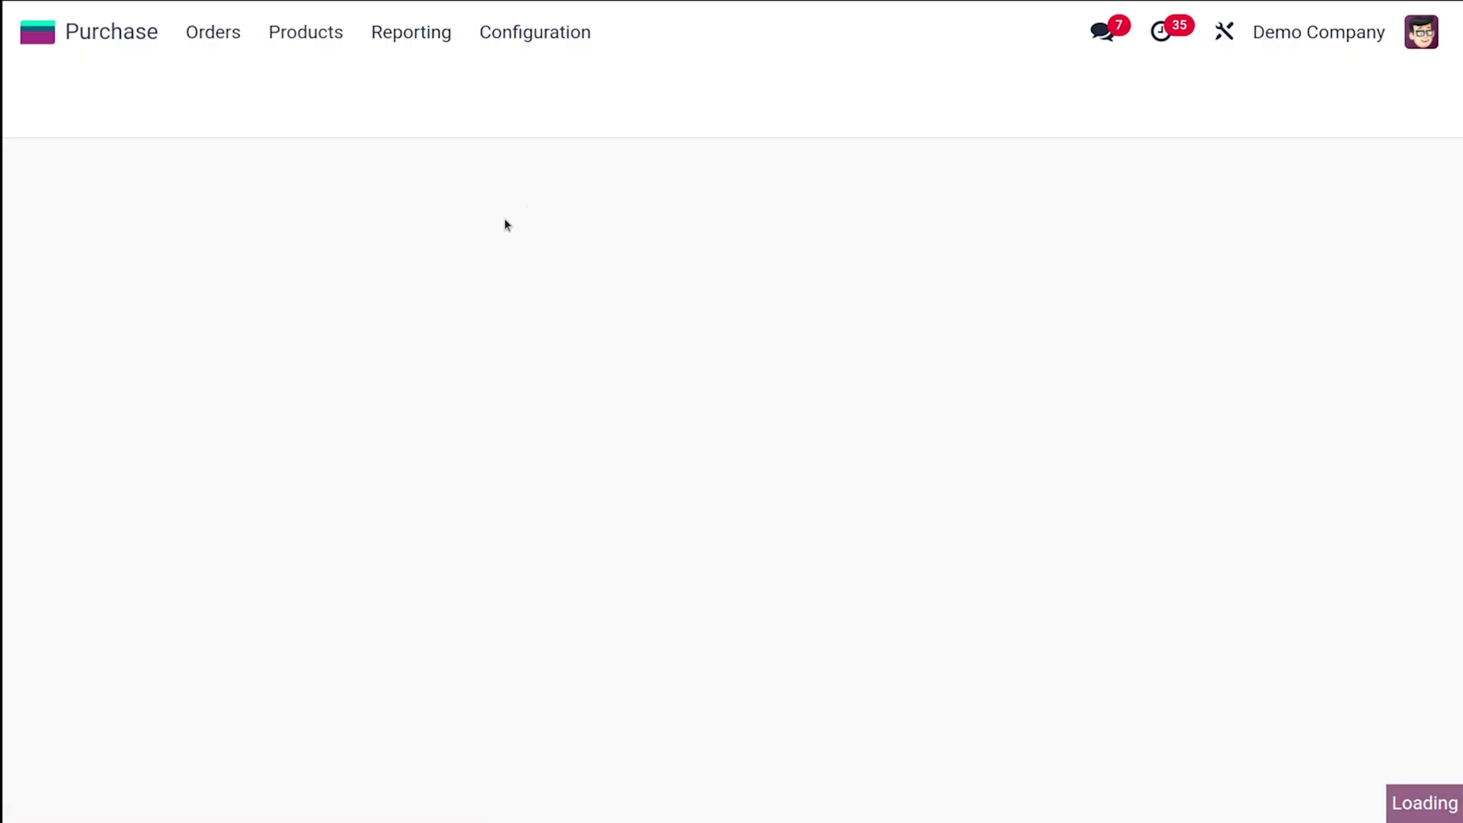
pyautogui.click(548, 34)
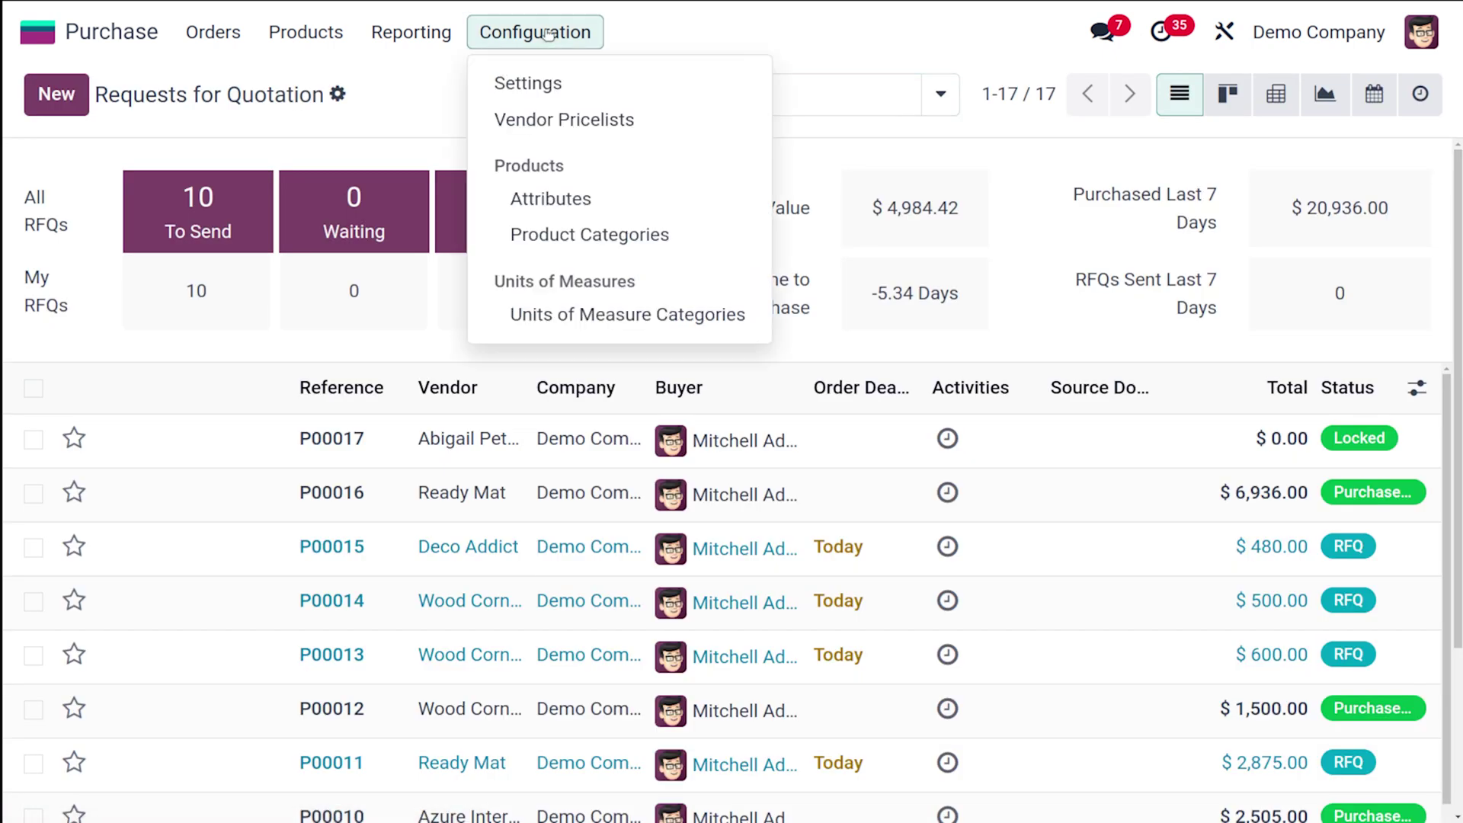
pyautogui.click(536, 84)
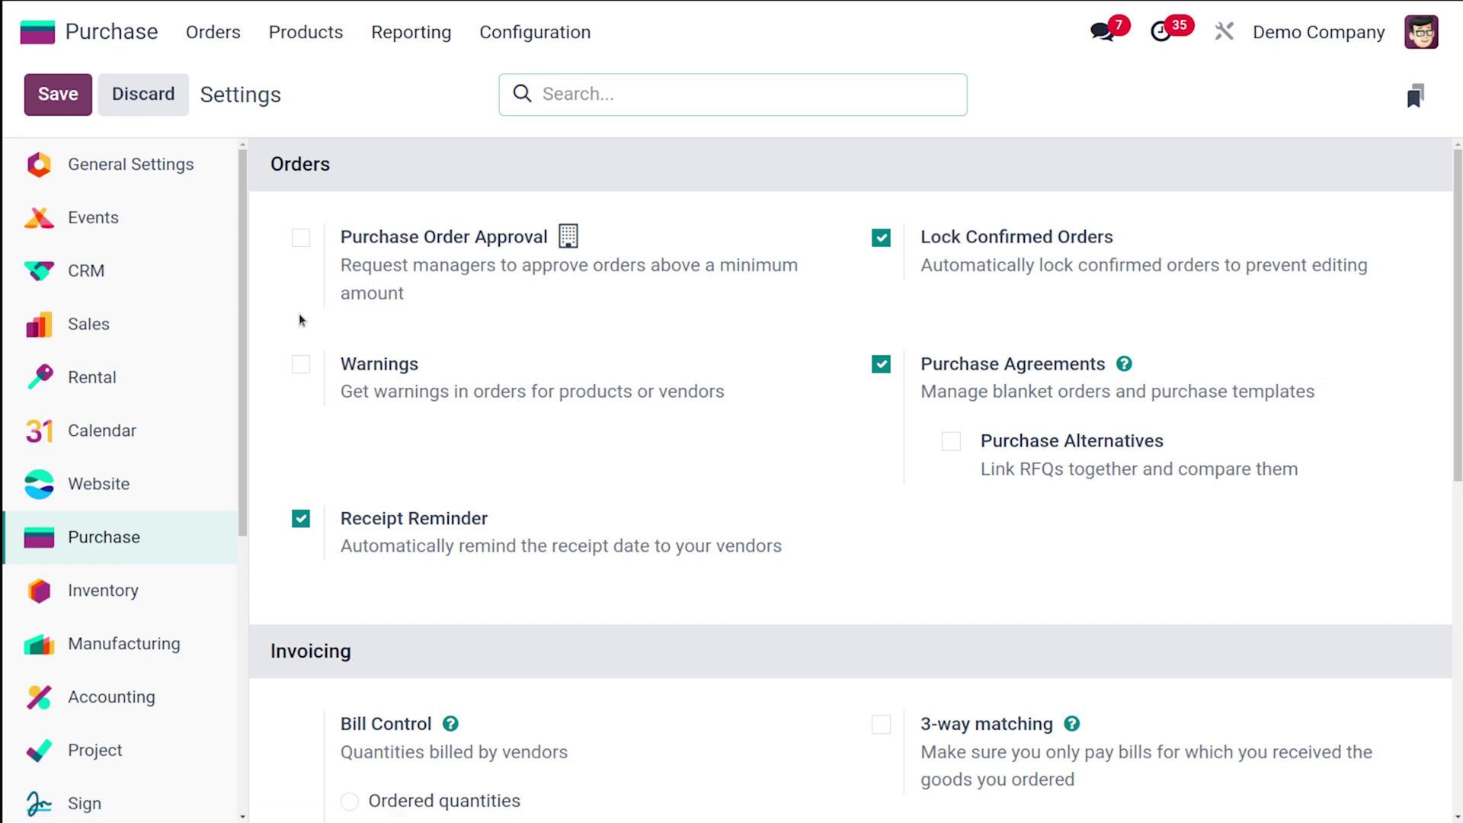
pyautogui.click(302, 363)
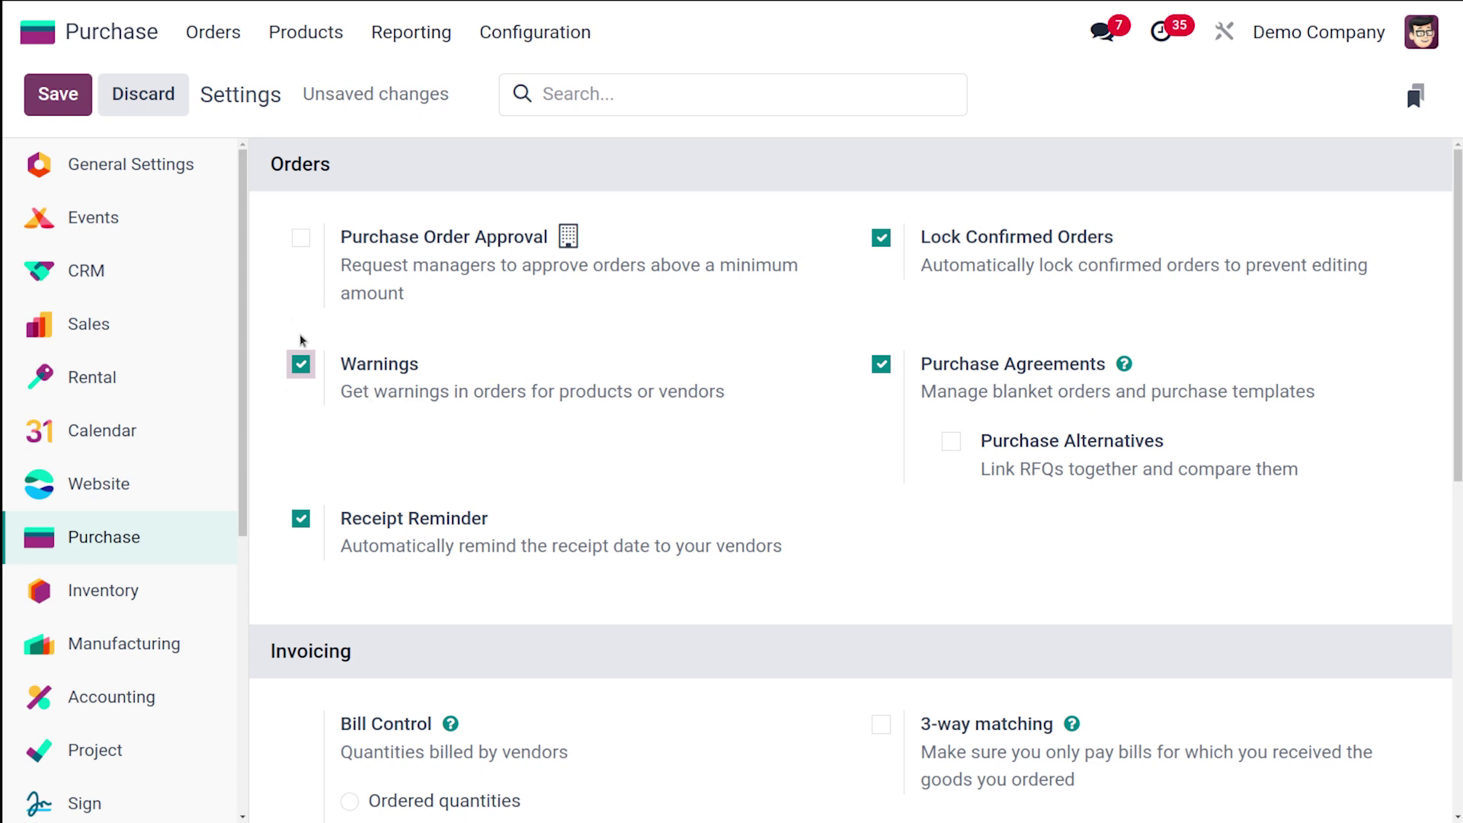
pyautogui.click(58, 99)
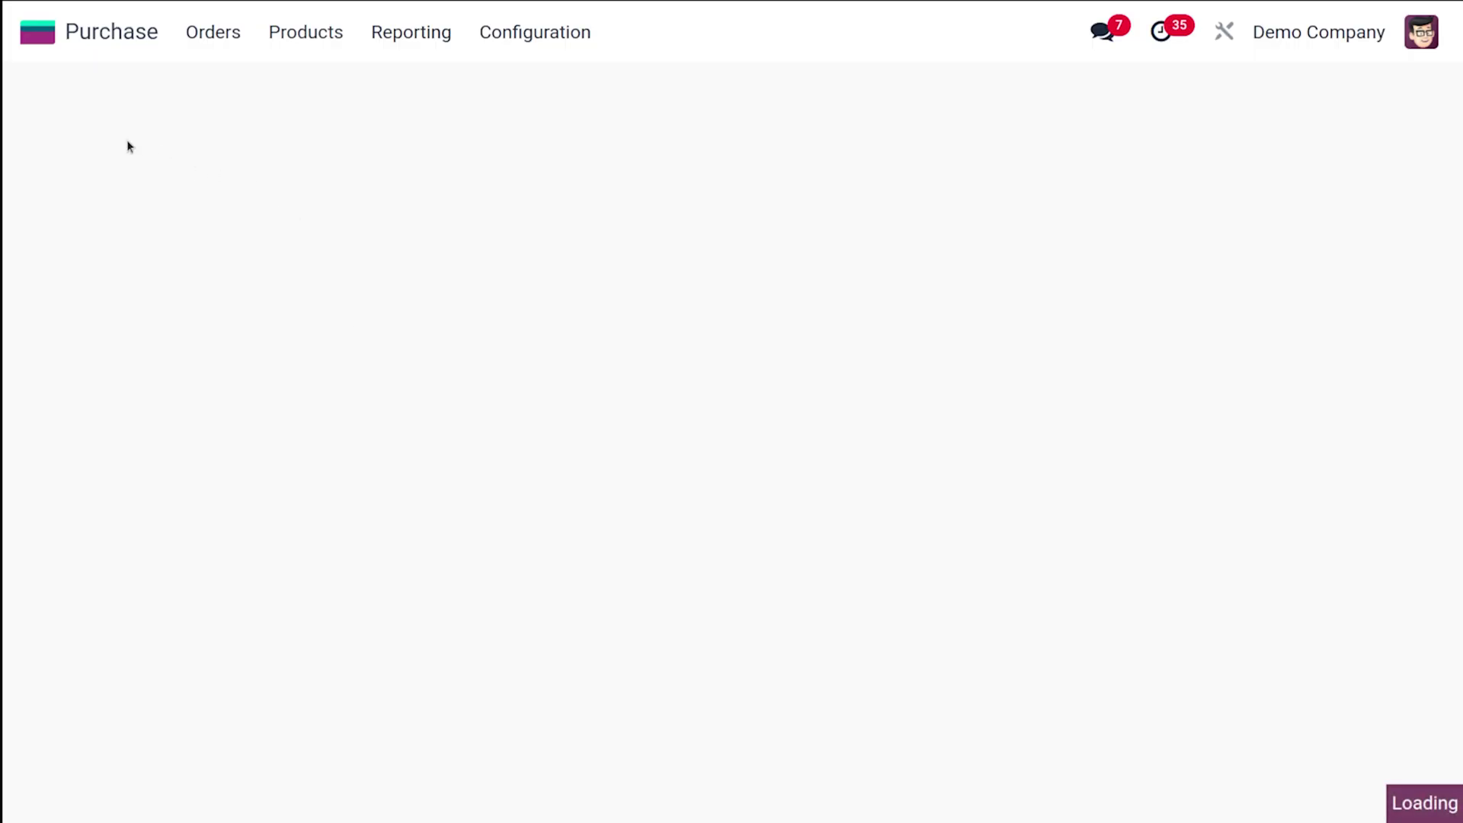
# Open the purchasable products list and the Acoustic Bloc Screens product.
pyautogui.click(295, 38)
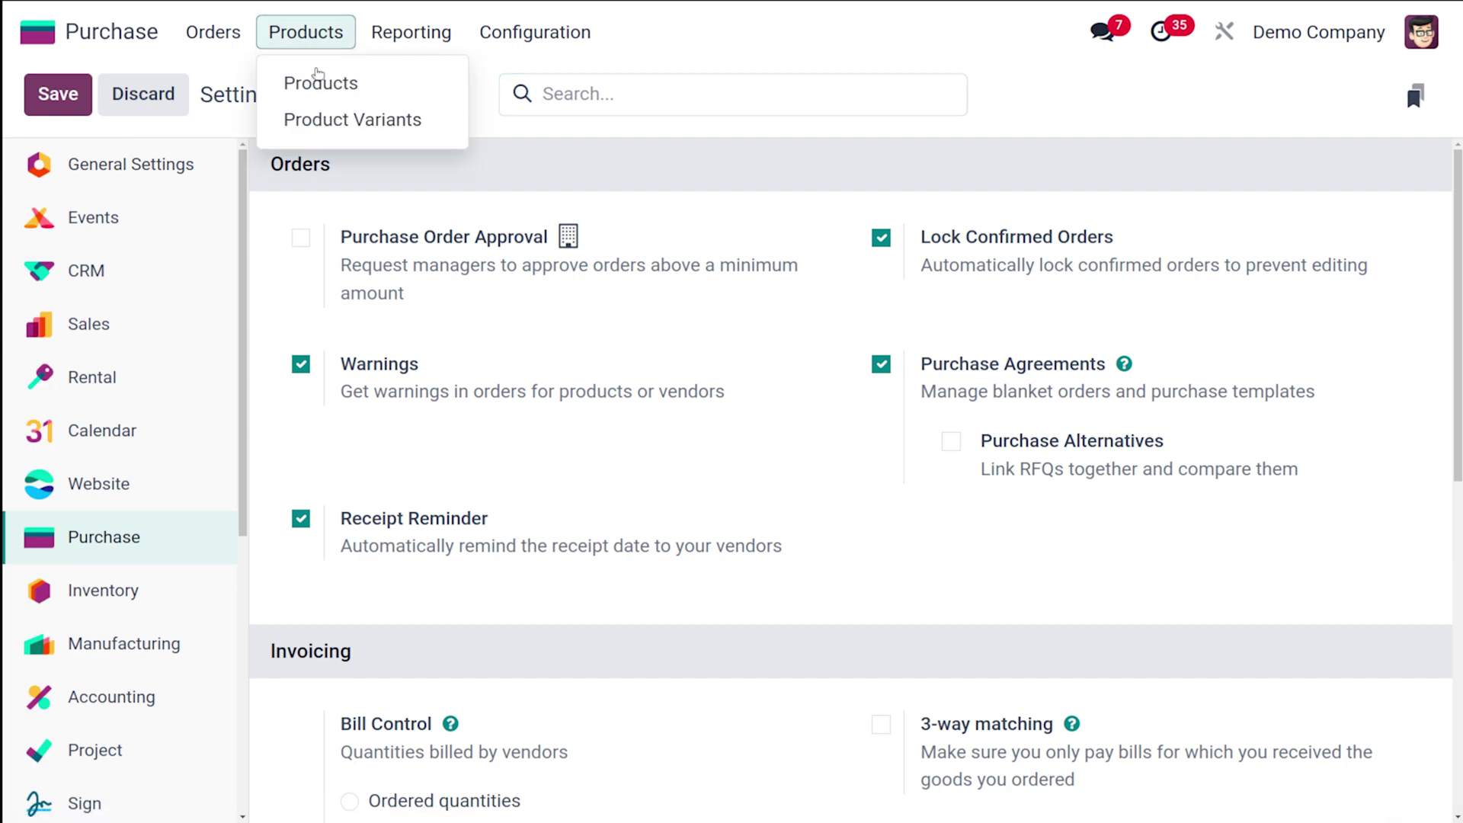
pyautogui.click(319, 81)
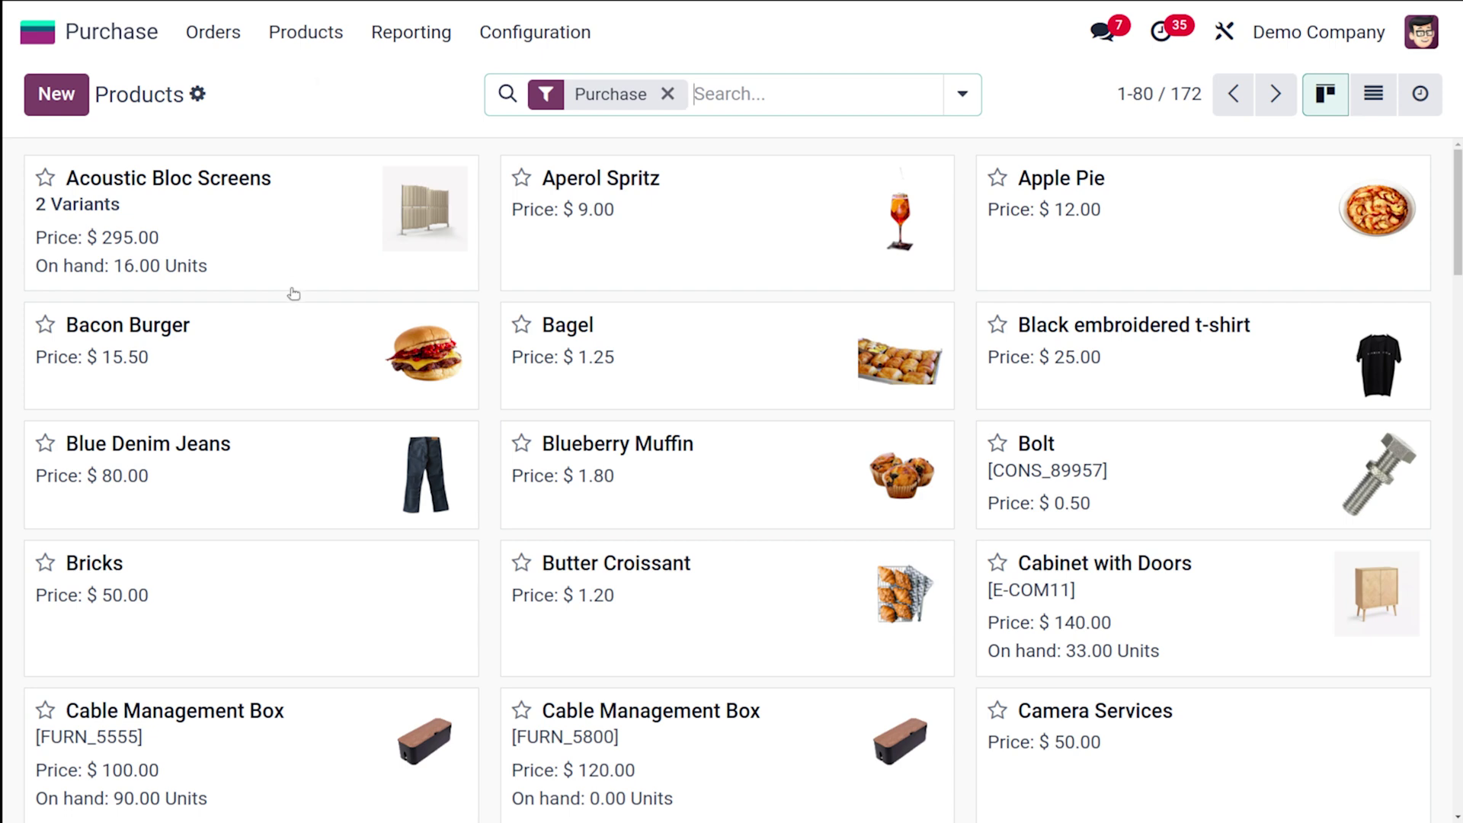
pyautogui.click(276, 207)
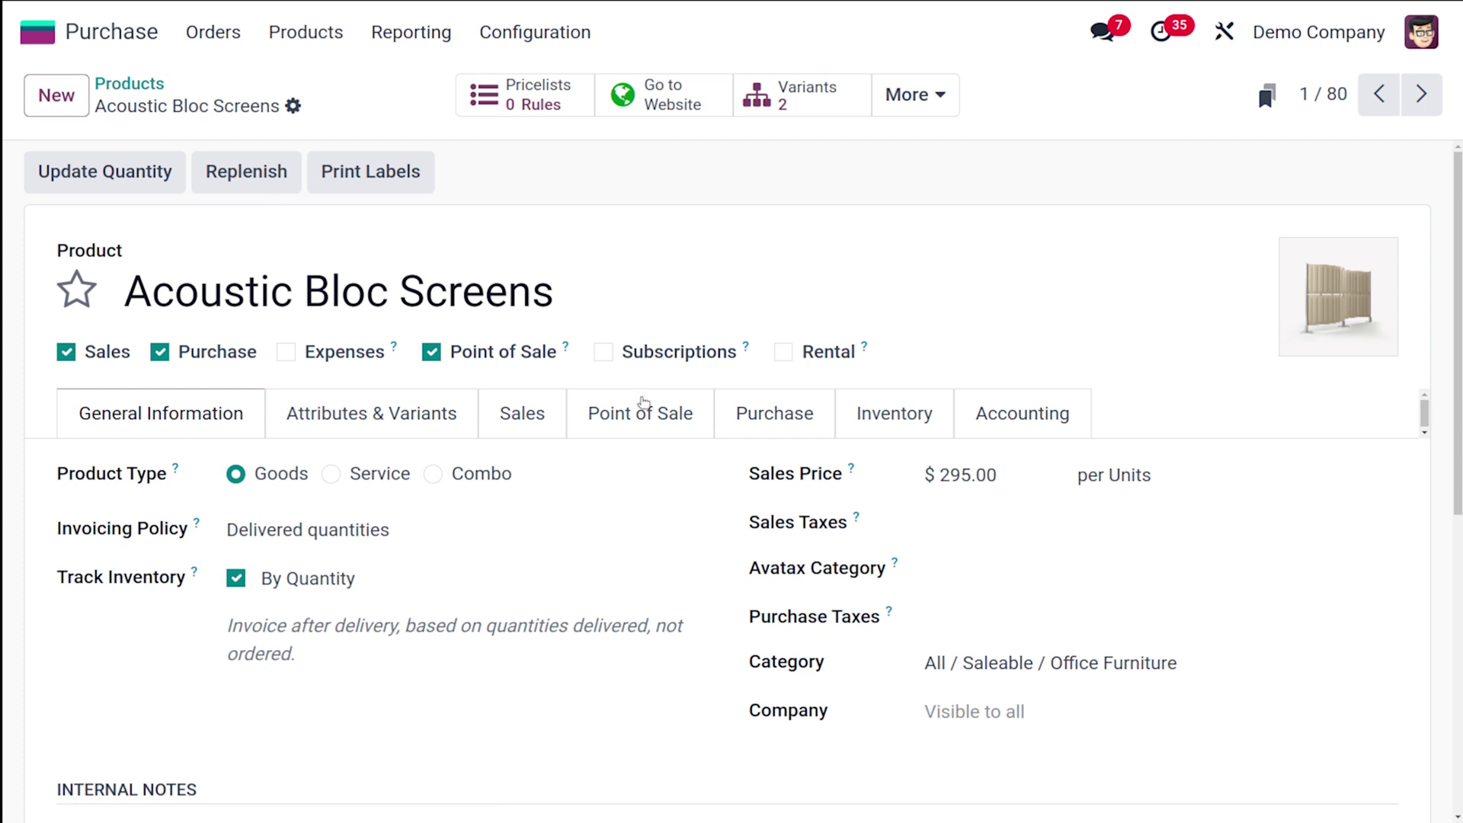
# Leave Acoustic Bloc Screens' purchase warning at No Message and return to Products.
pyautogui.click(788, 429)
pyautogui.scroll(-5, 624, 532)
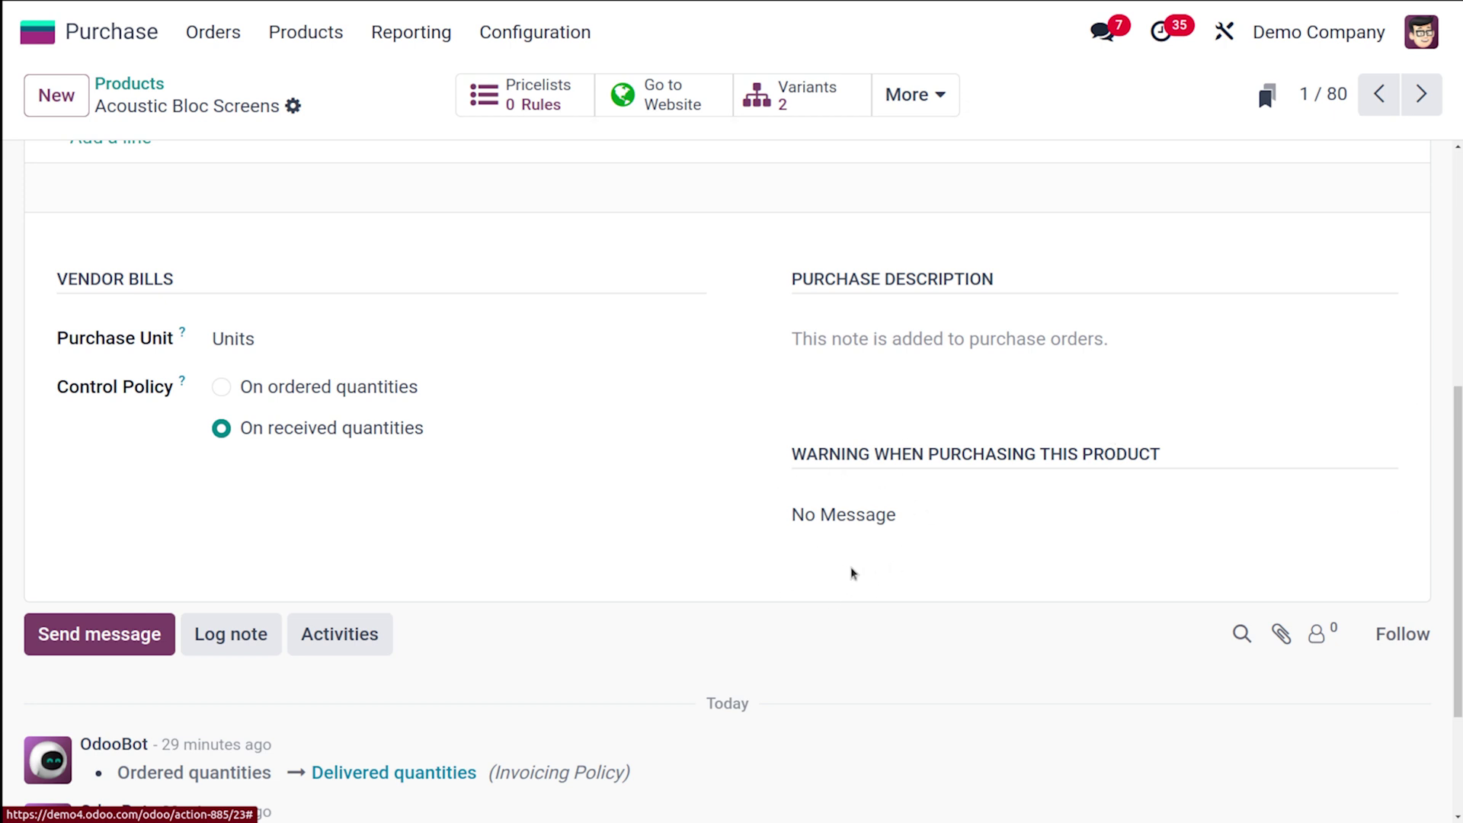
pyautogui.click(907, 516)
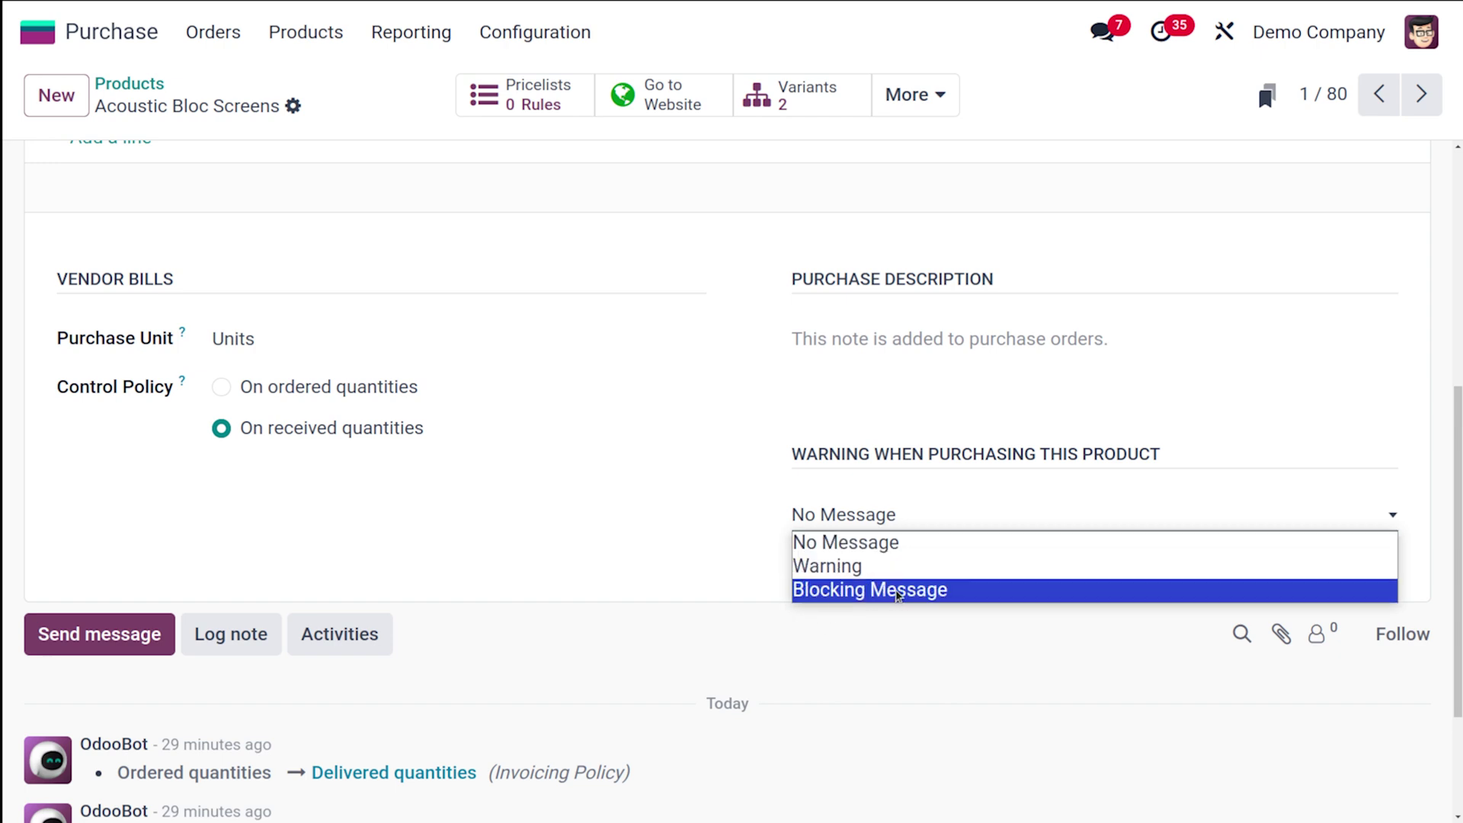
pyautogui.click(834, 546)
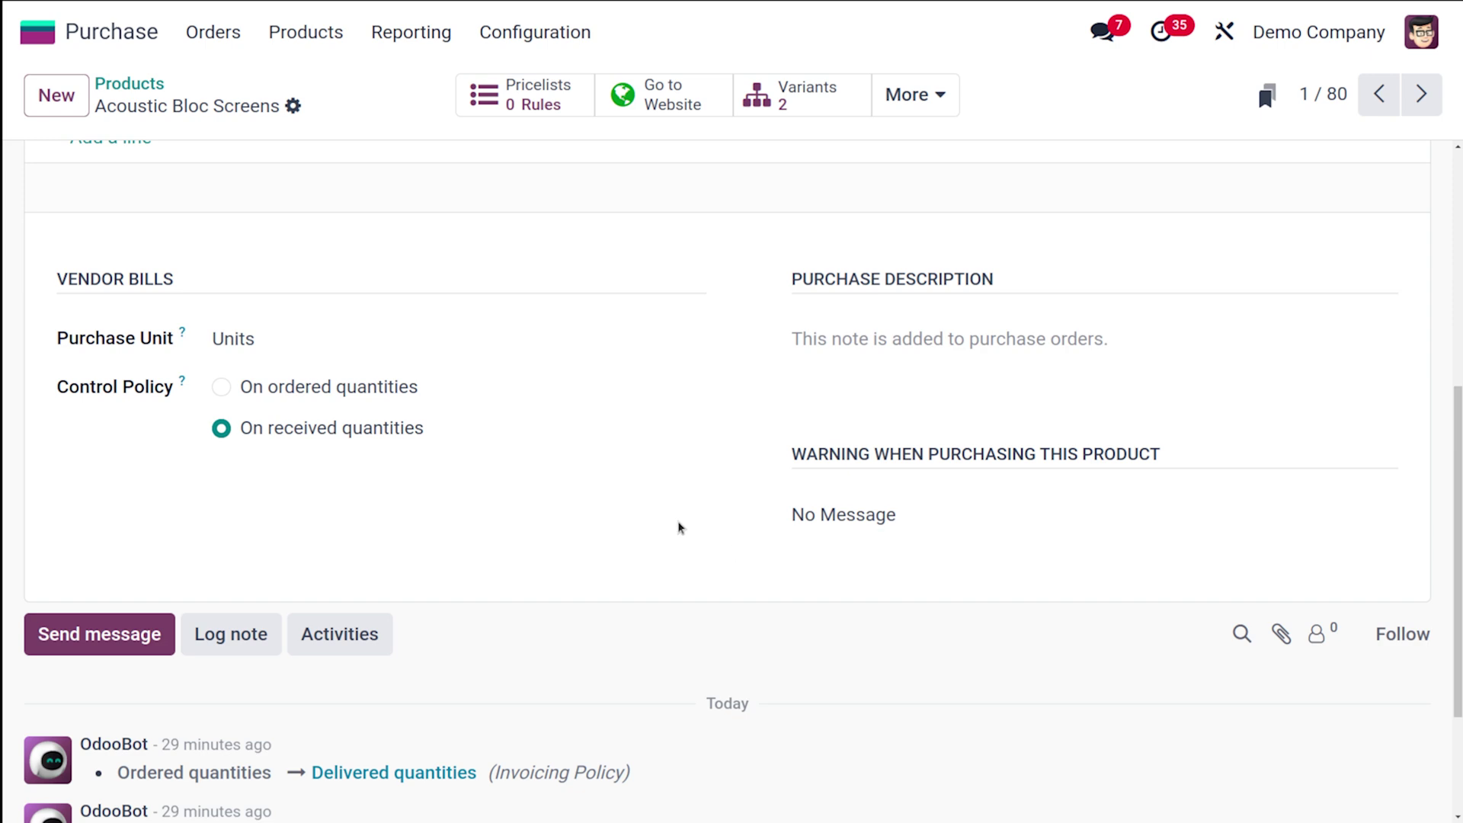
pyautogui.scroll(5, 681, 528)
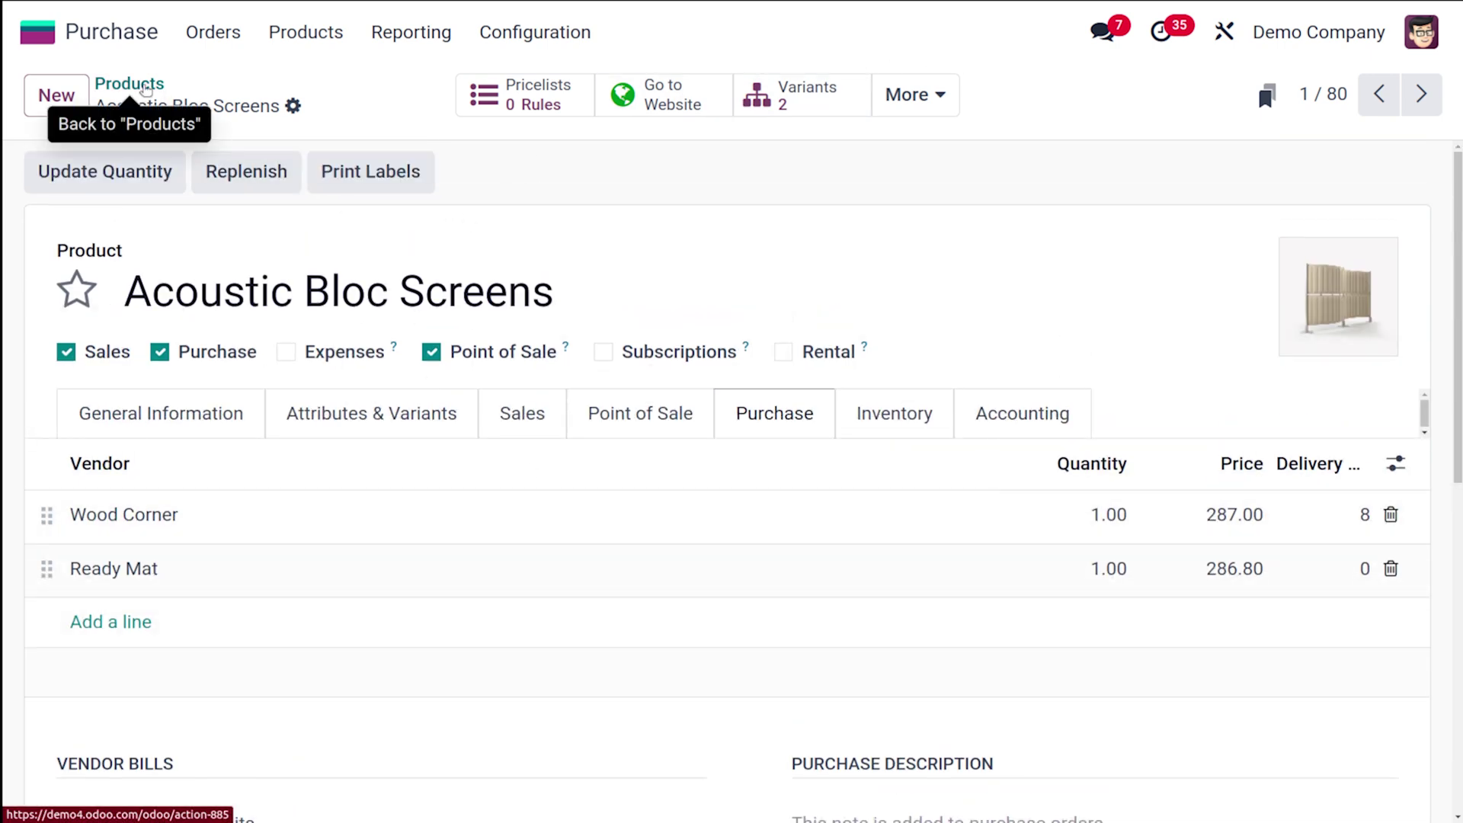
pyautogui.click(141, 85)
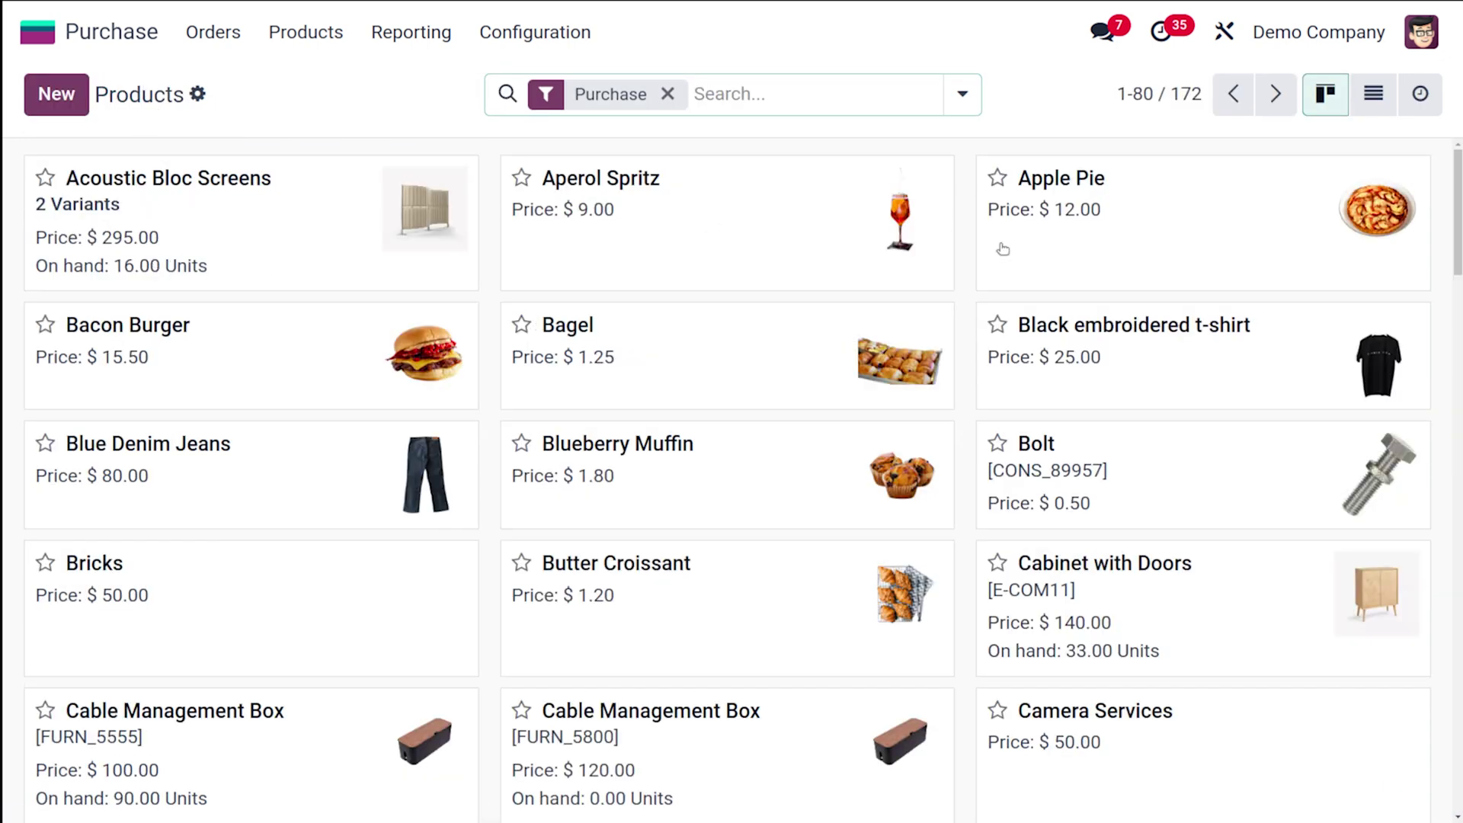
# Give Apple Pie a Warning-type purchase warning reading 'expired', save, and return to Products.
pyautogui.click(1072, 253)
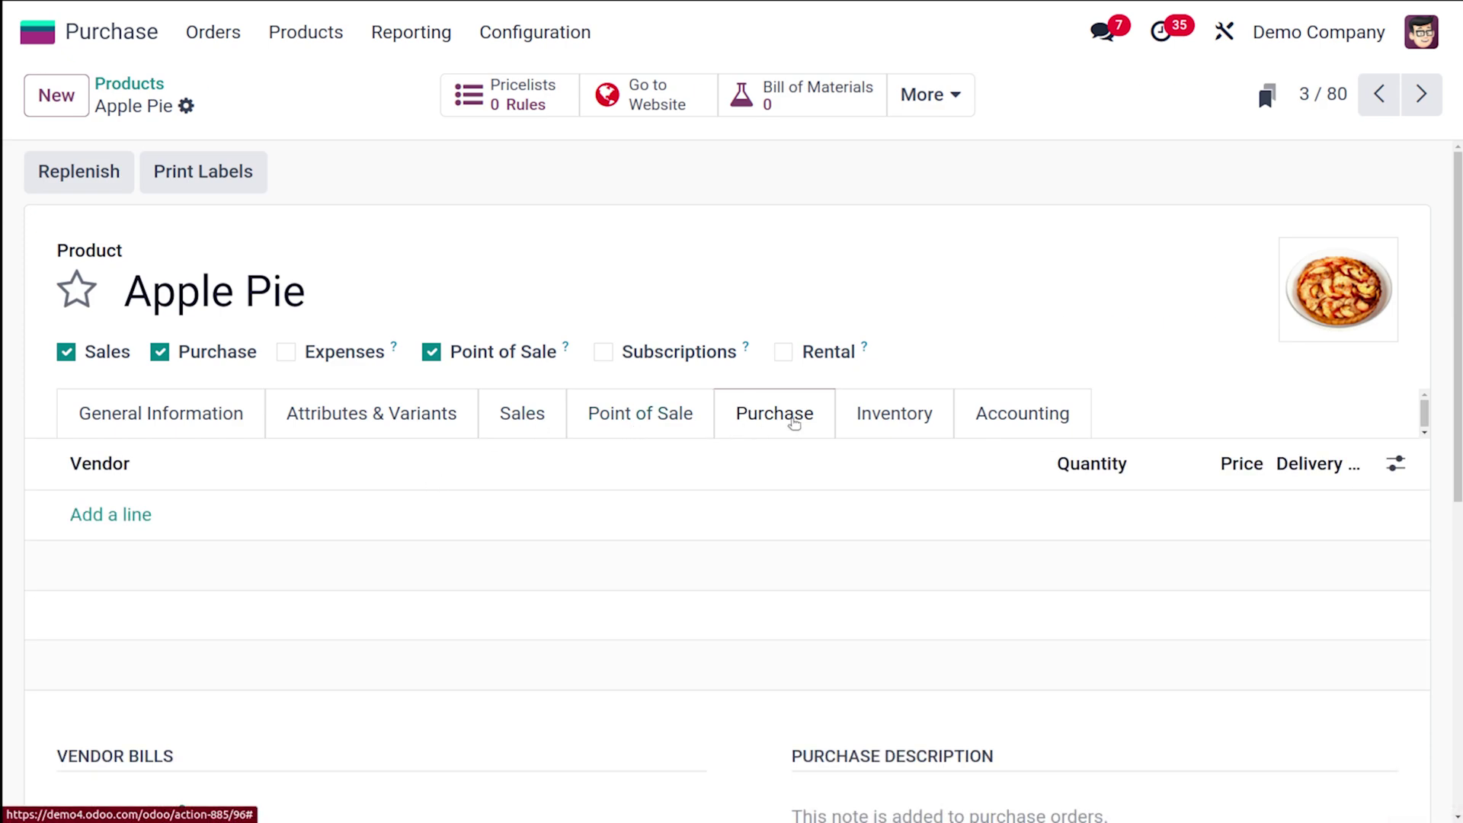
pyautogui.scroll(-8, 717, 758)
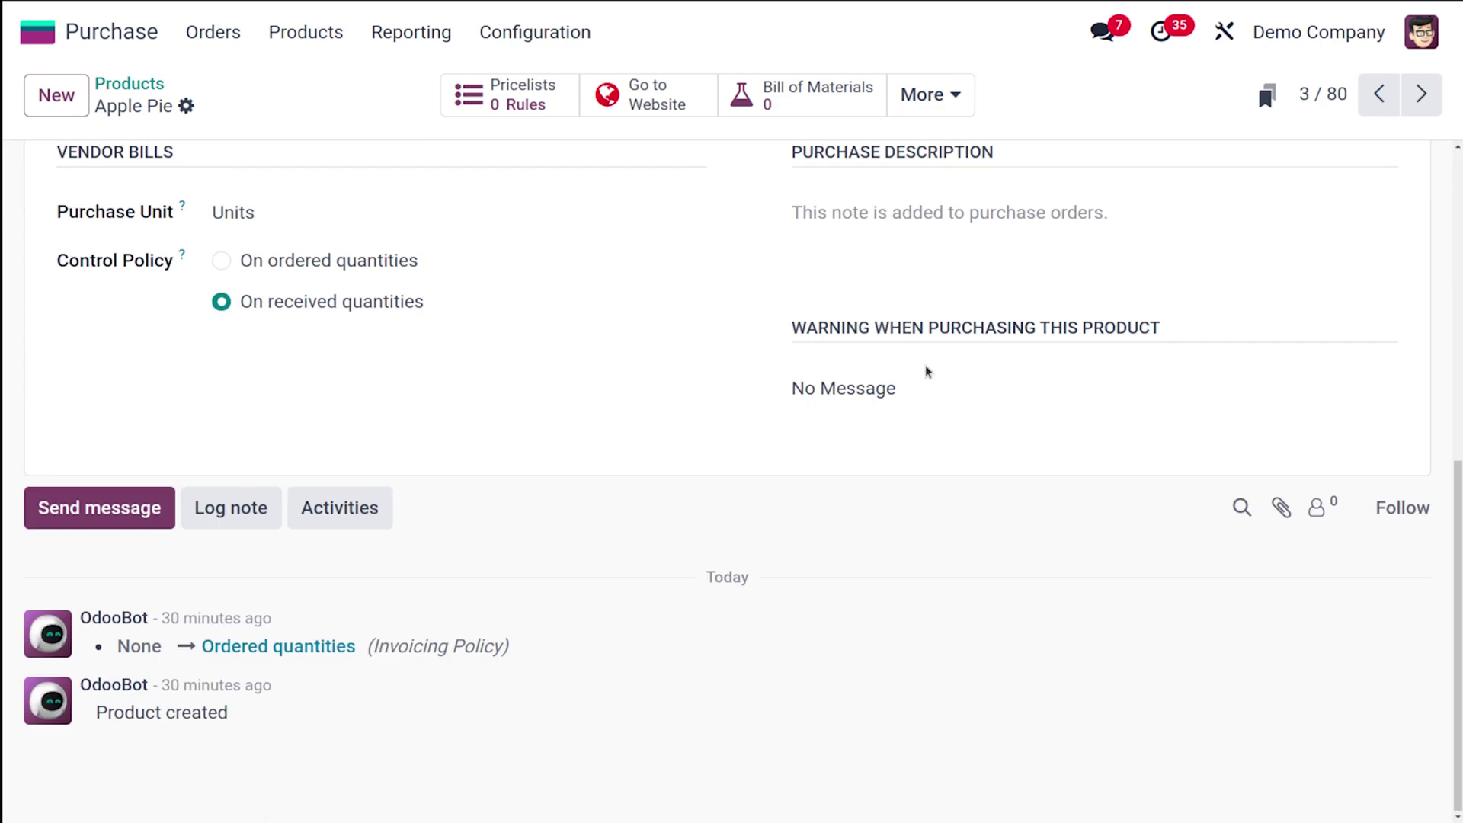
pyautogui.click(924, 385)
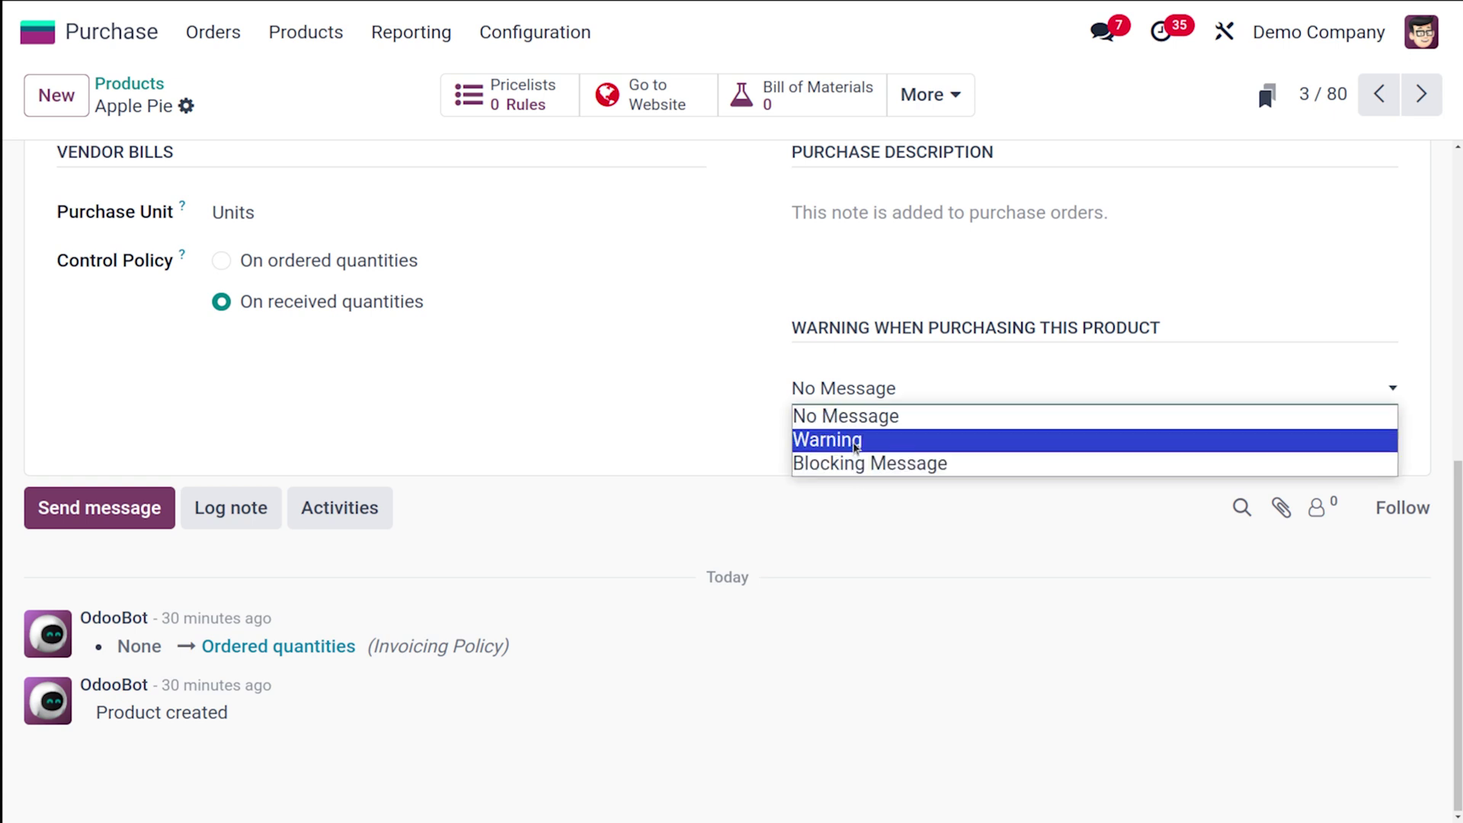
pyautogui.click(857, 446)
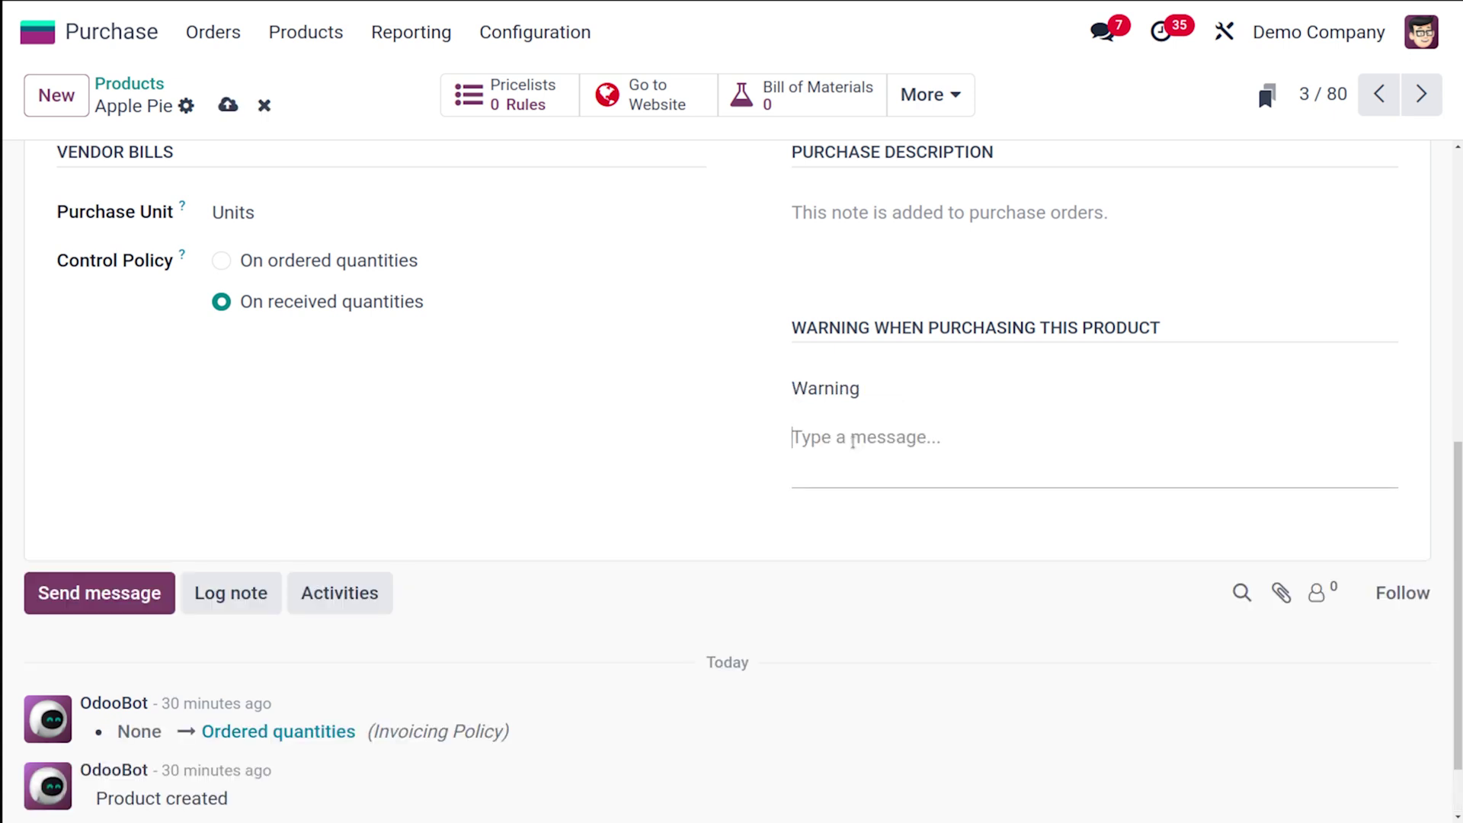
pyautogui.write('expired')
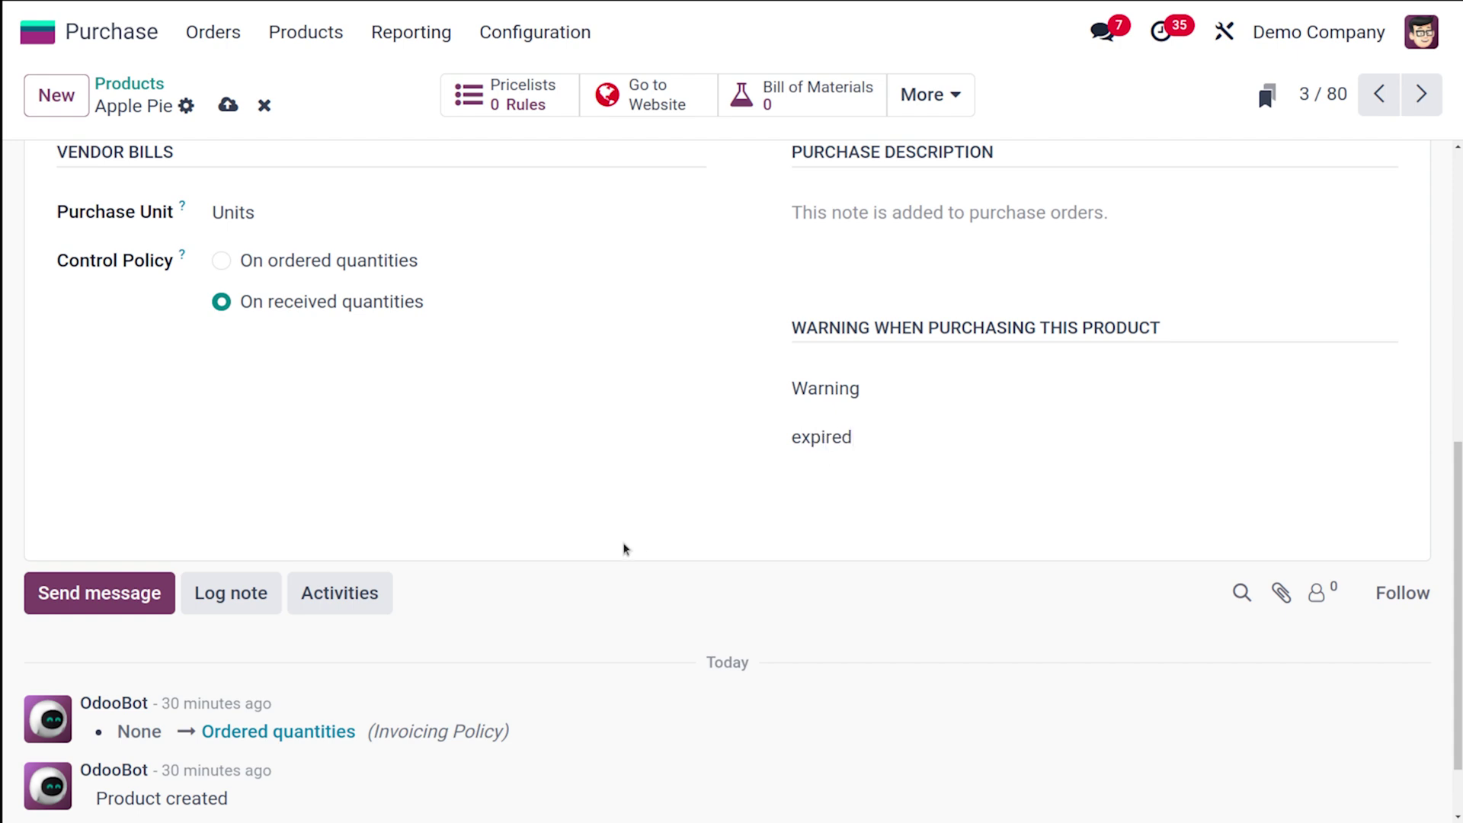
pyautogui.scroll(8, 627, 549)
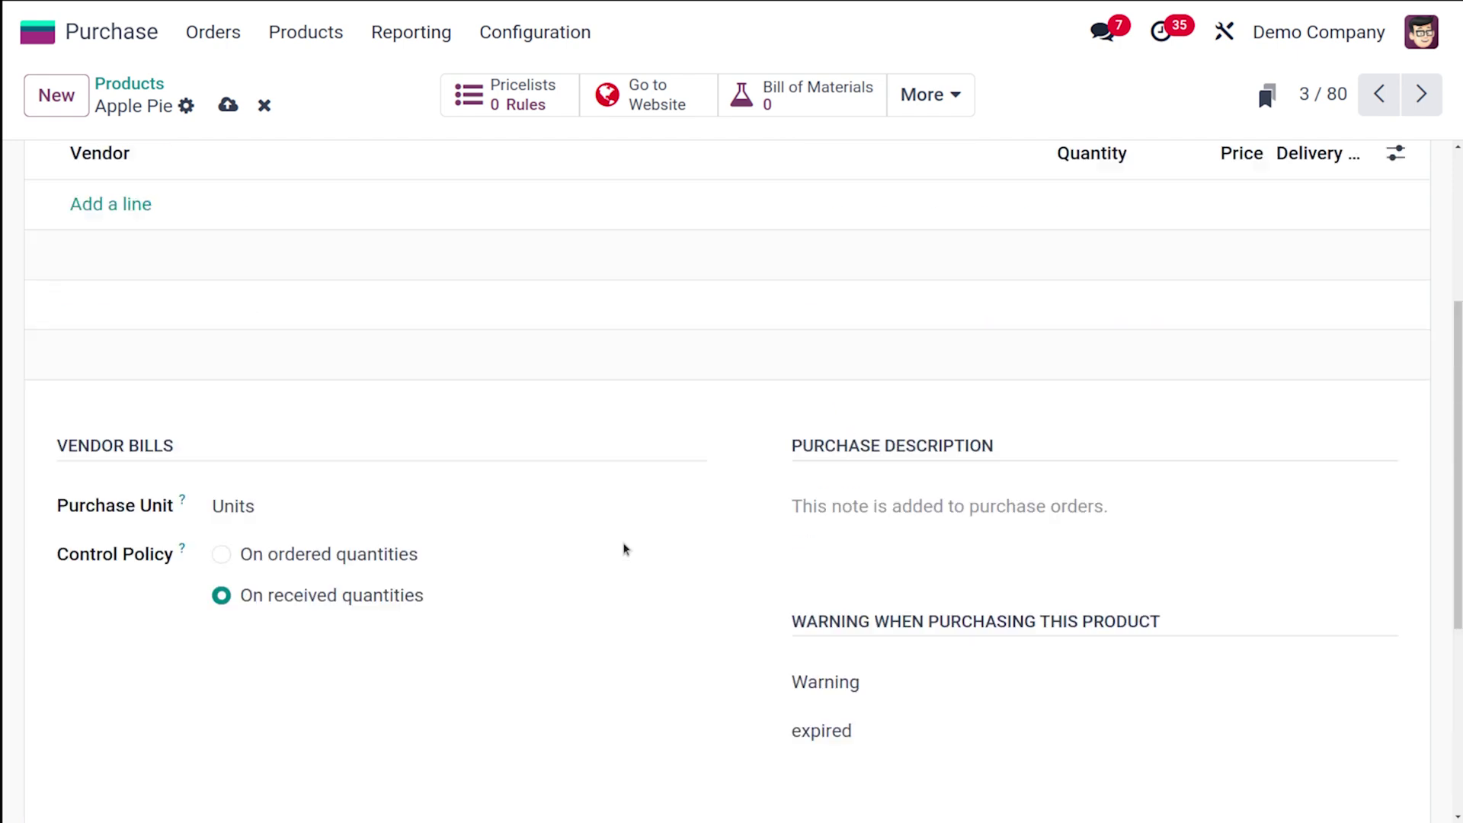
pyautogui.click(227, 103)
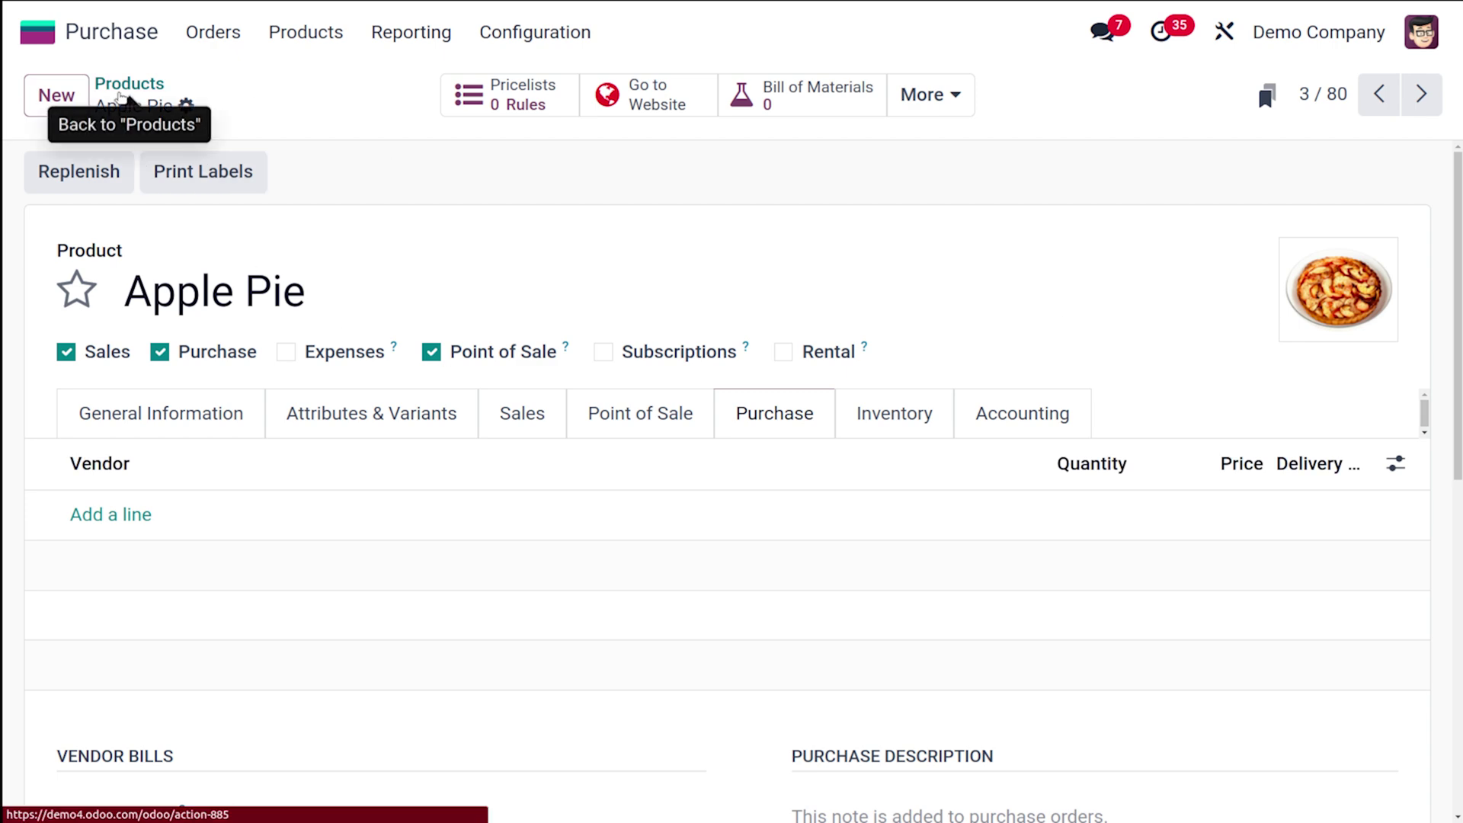
pyautogui.click(123, 84)
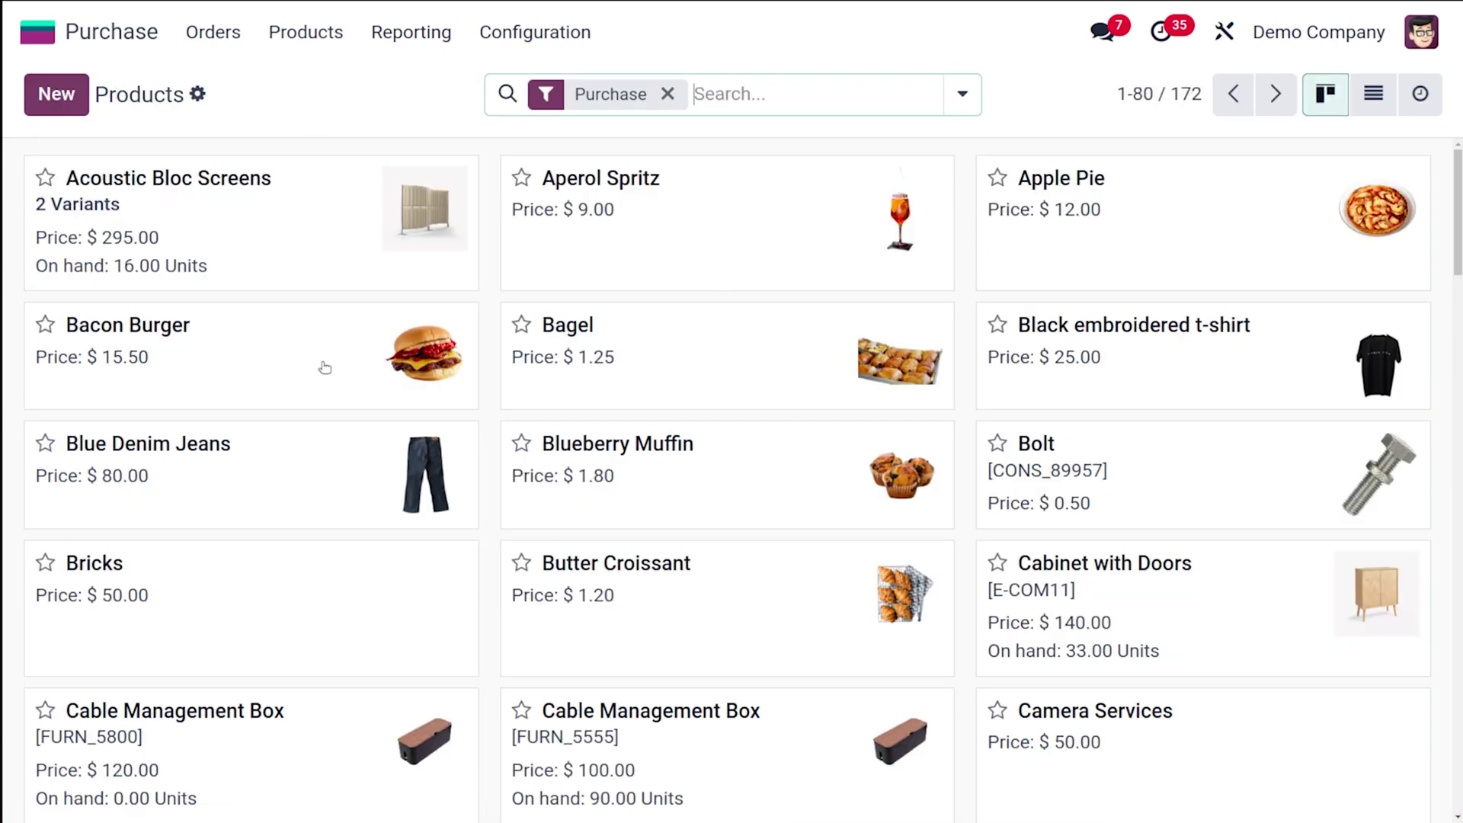
# Set the Black embroidered t-shirt's purchase warning to Blocking Message 'damaged product' and save.
pyautogui.click(1120, 360)
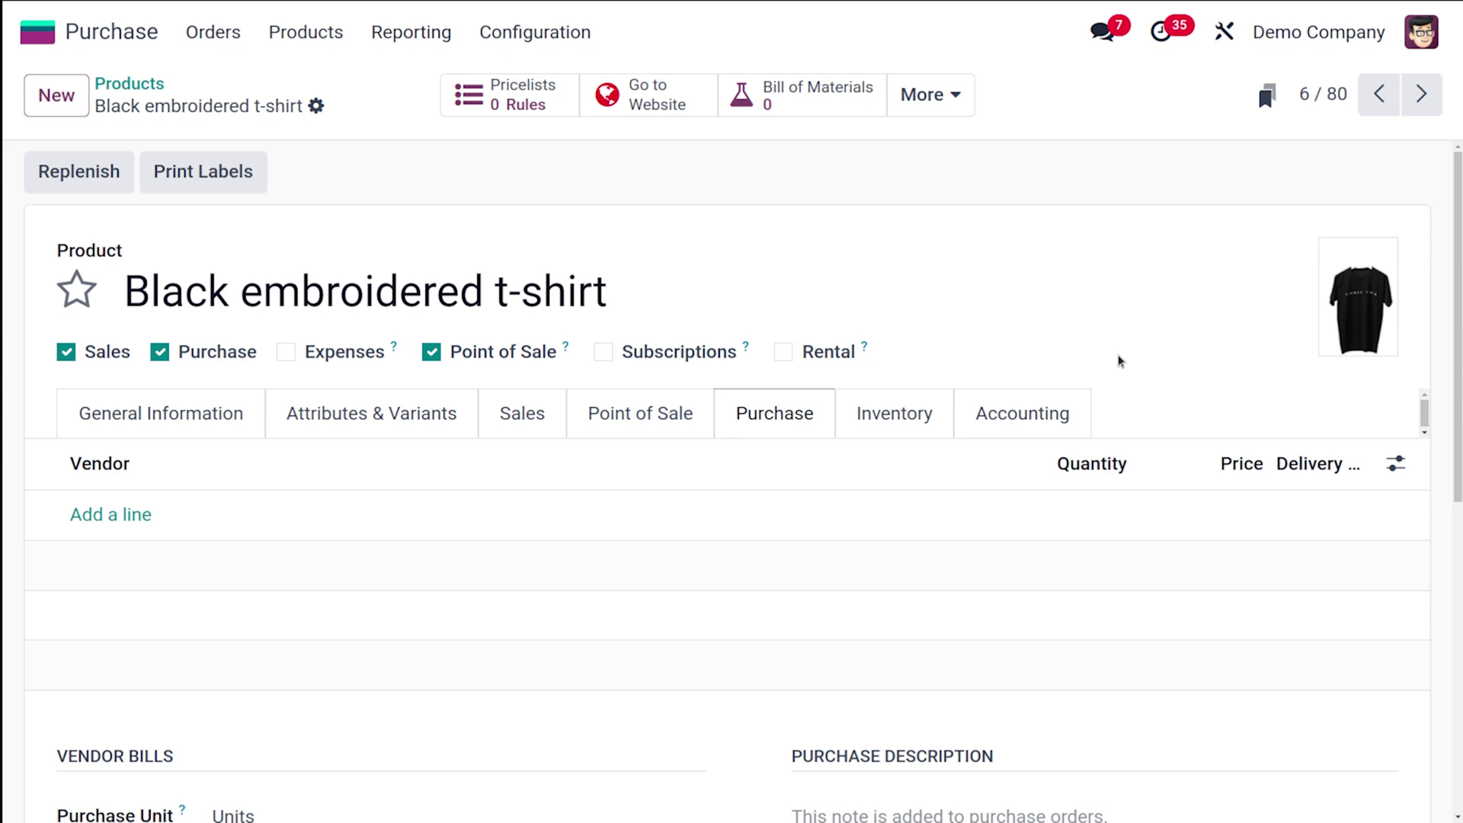
pyautogui.scroll(-6, 902, 622)
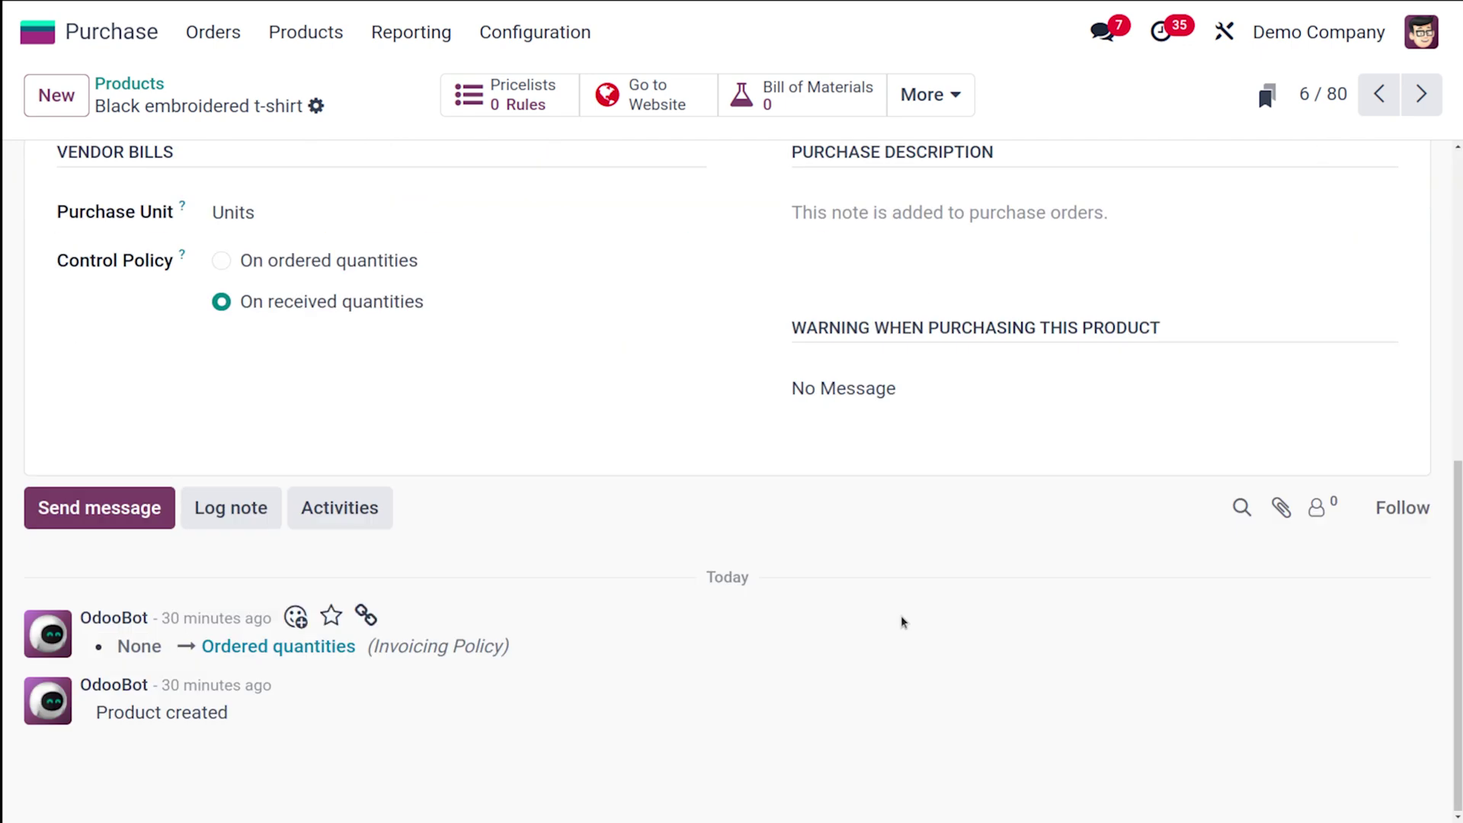
pyautogui.click(926, 409)
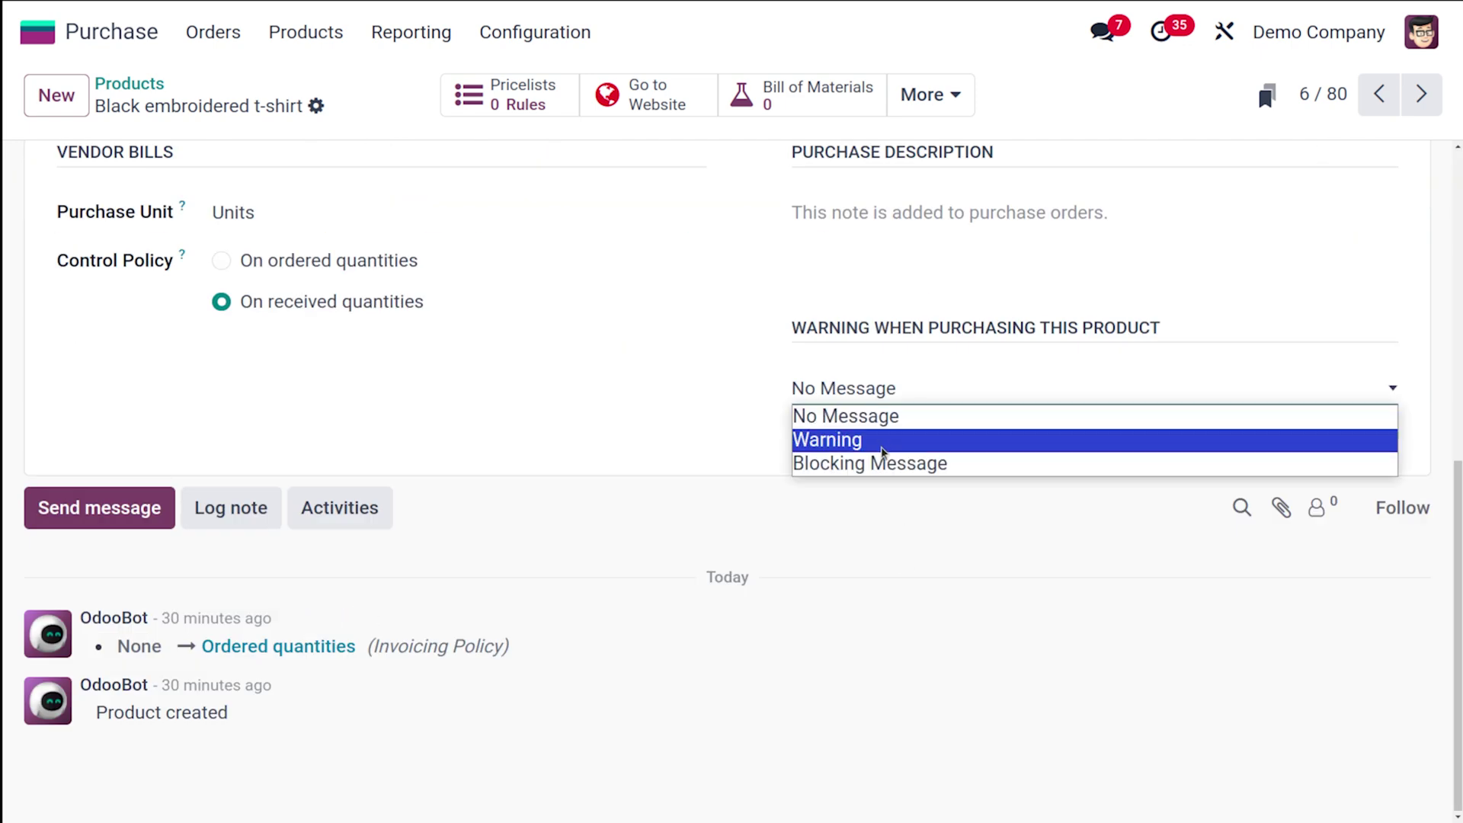
pyautogui.click(883, 460)
pyautogui.click(831, 431)
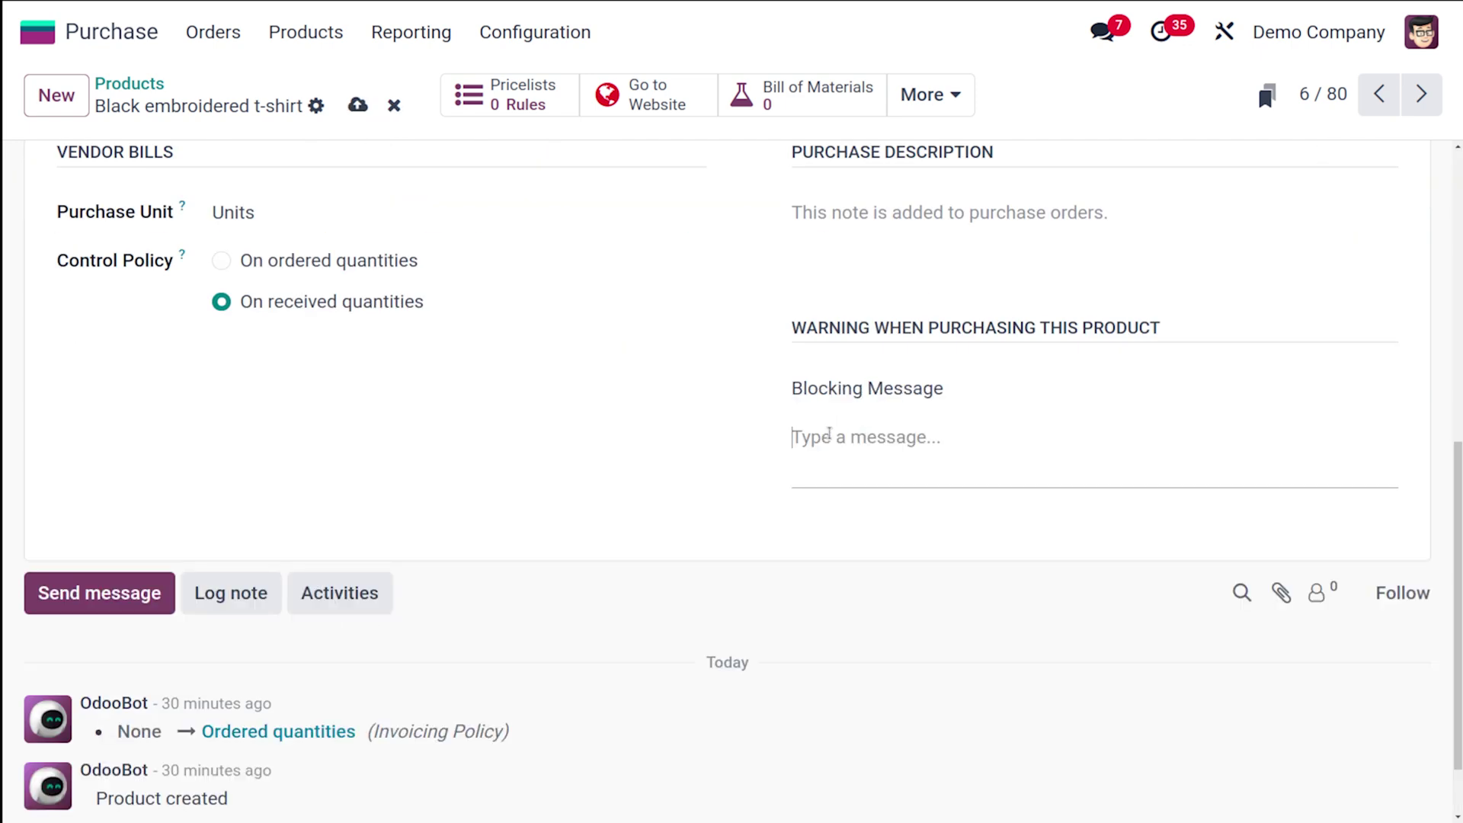
pyautogui.write('damaged ')
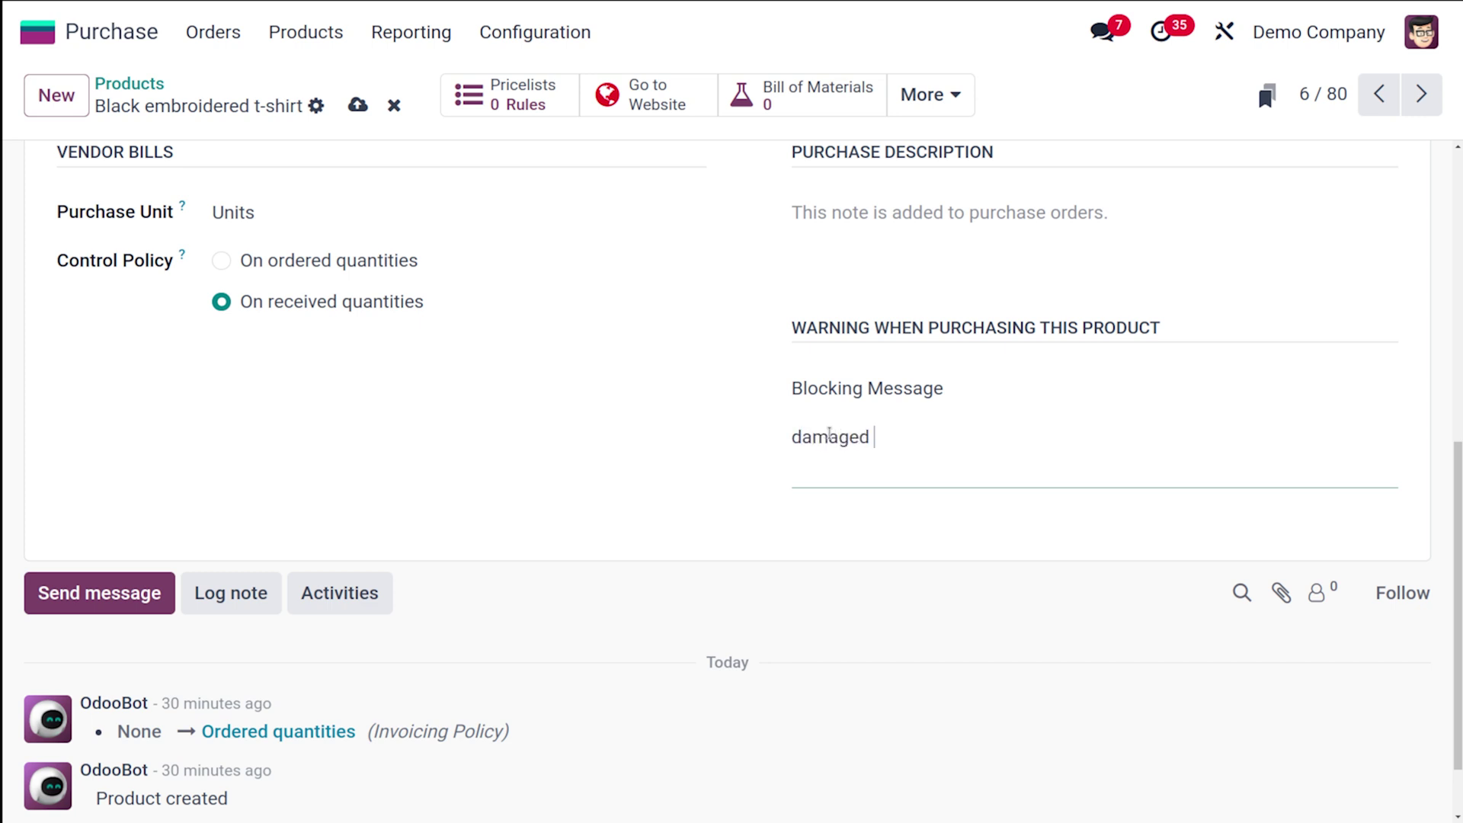
pyautogui.write('produvct')
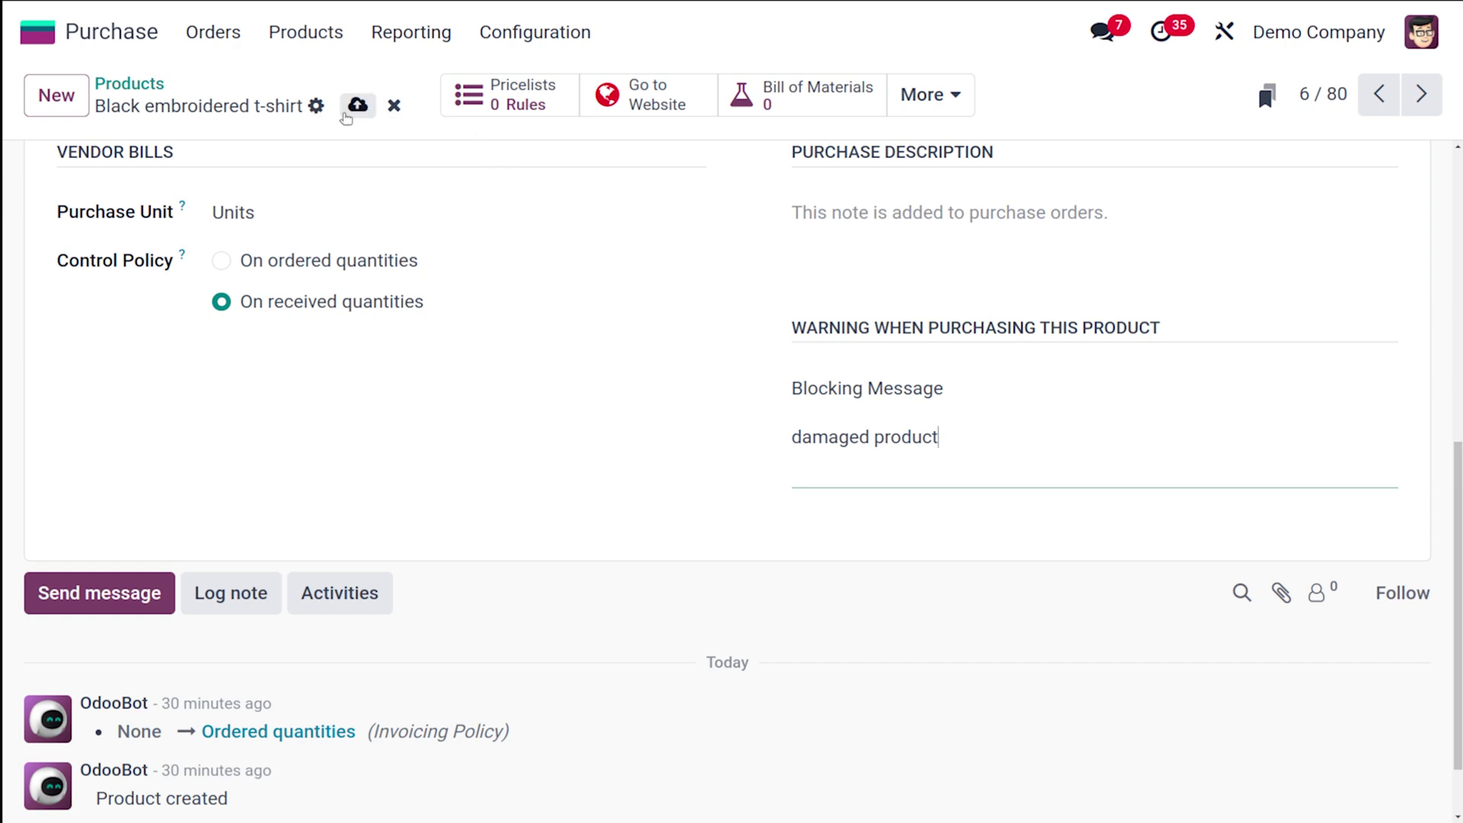
pyautogui.click(357, 107)
pyautogui.scroll(8, 415, 305)
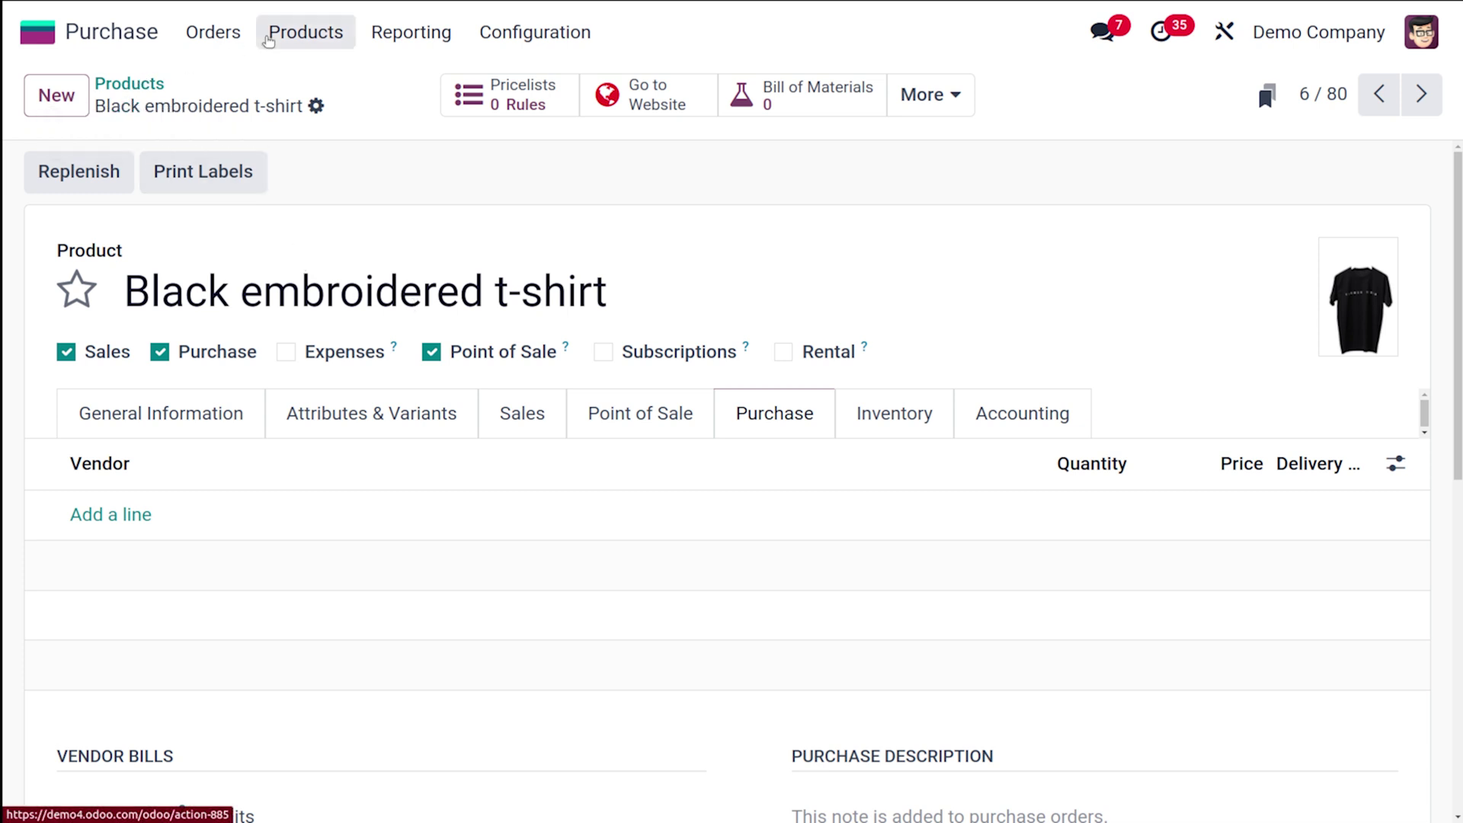
# Open the Azure Interior vendor record from Orders > Vendors.
pyautogui.click(268, 41)
pyautogui.click(212, 32)
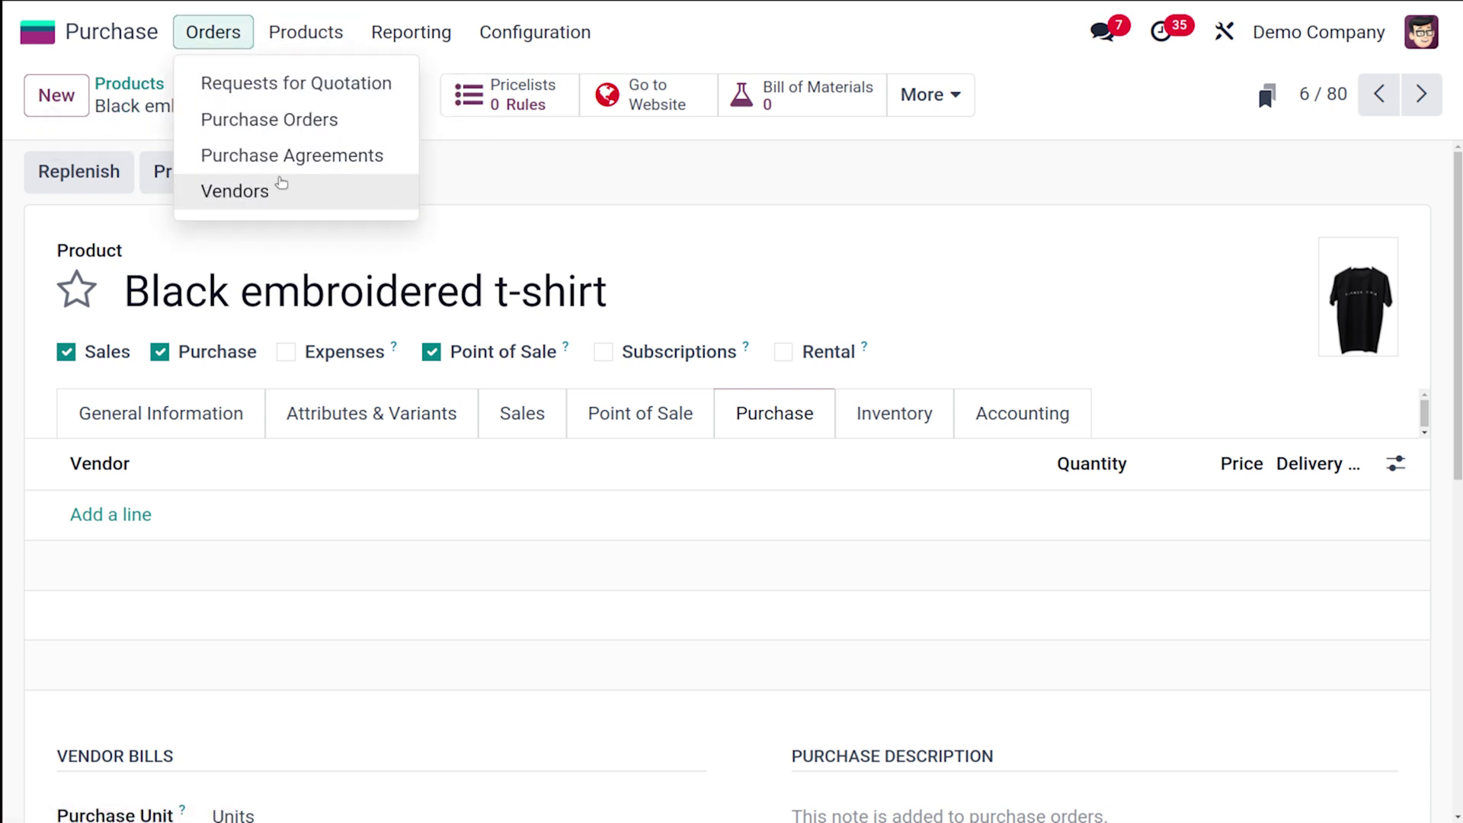
pyautogui.click(285, 196)
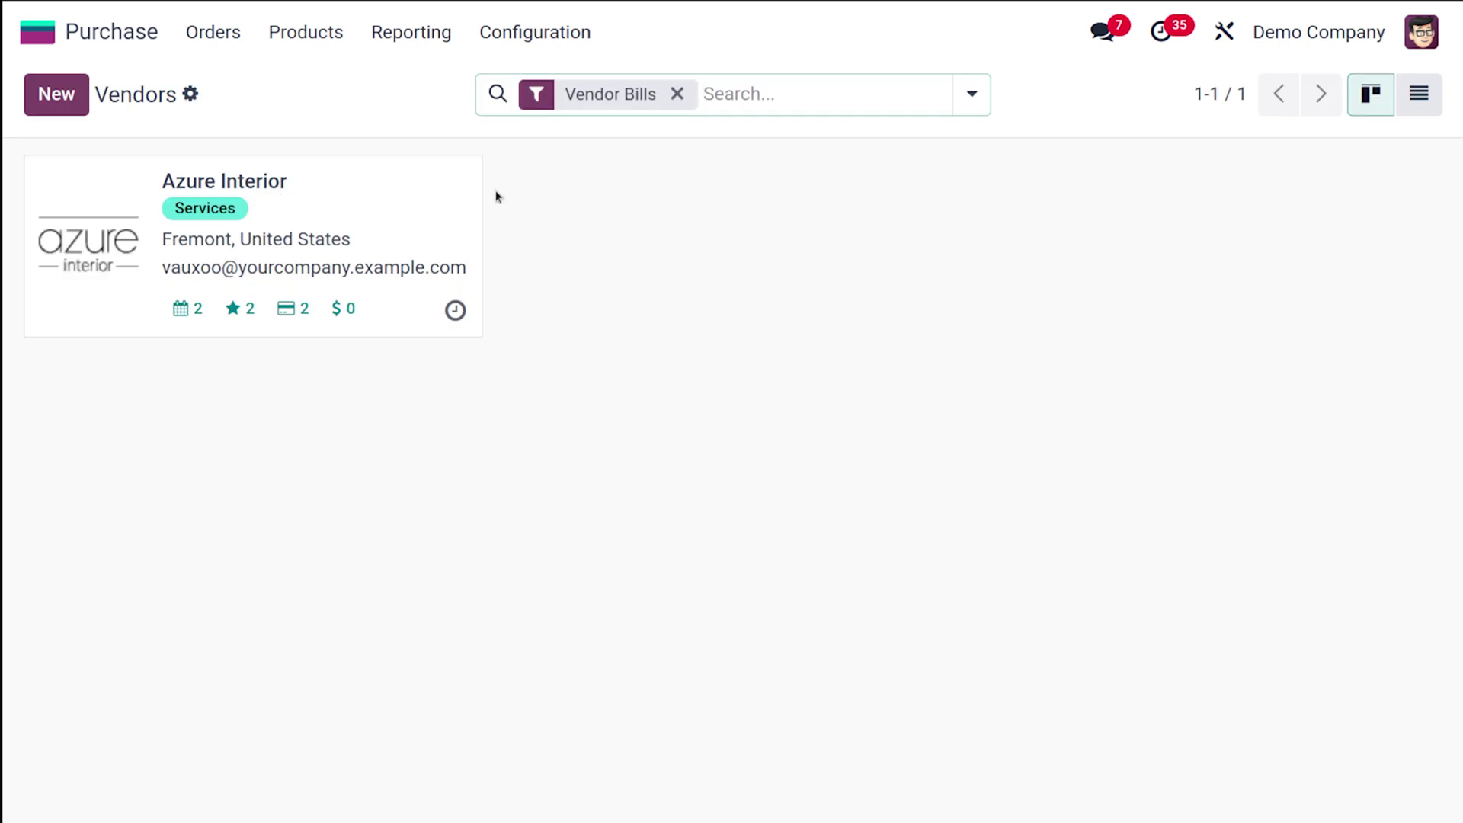
pyautogui.click(370, 191)
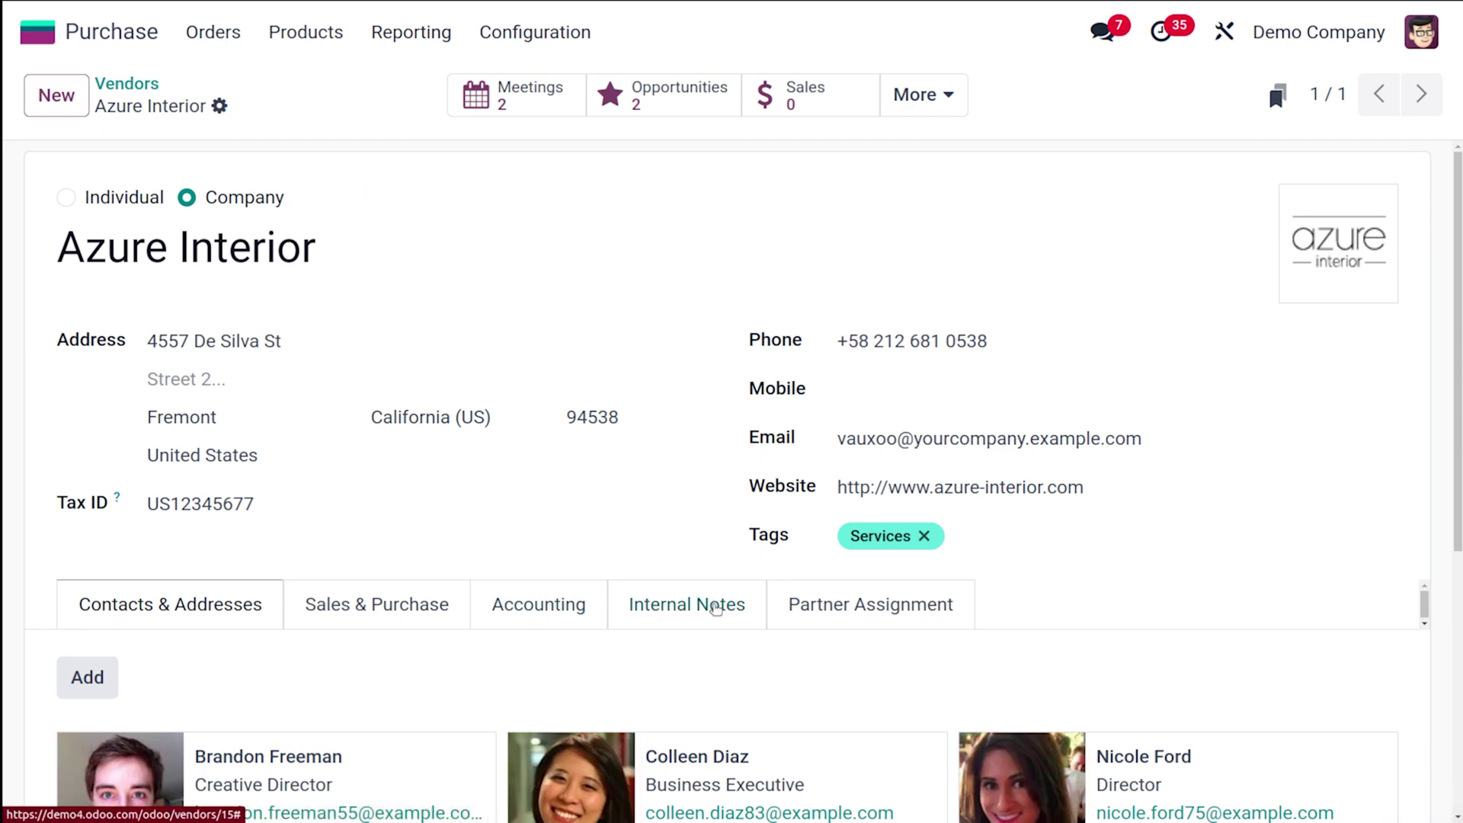
# Set Azure Interior's purchase-order warning to Warning with message 'scammer' and save.
pyautogui.click(717, 608)
pyautogui.scroll(-8, 673, 292)
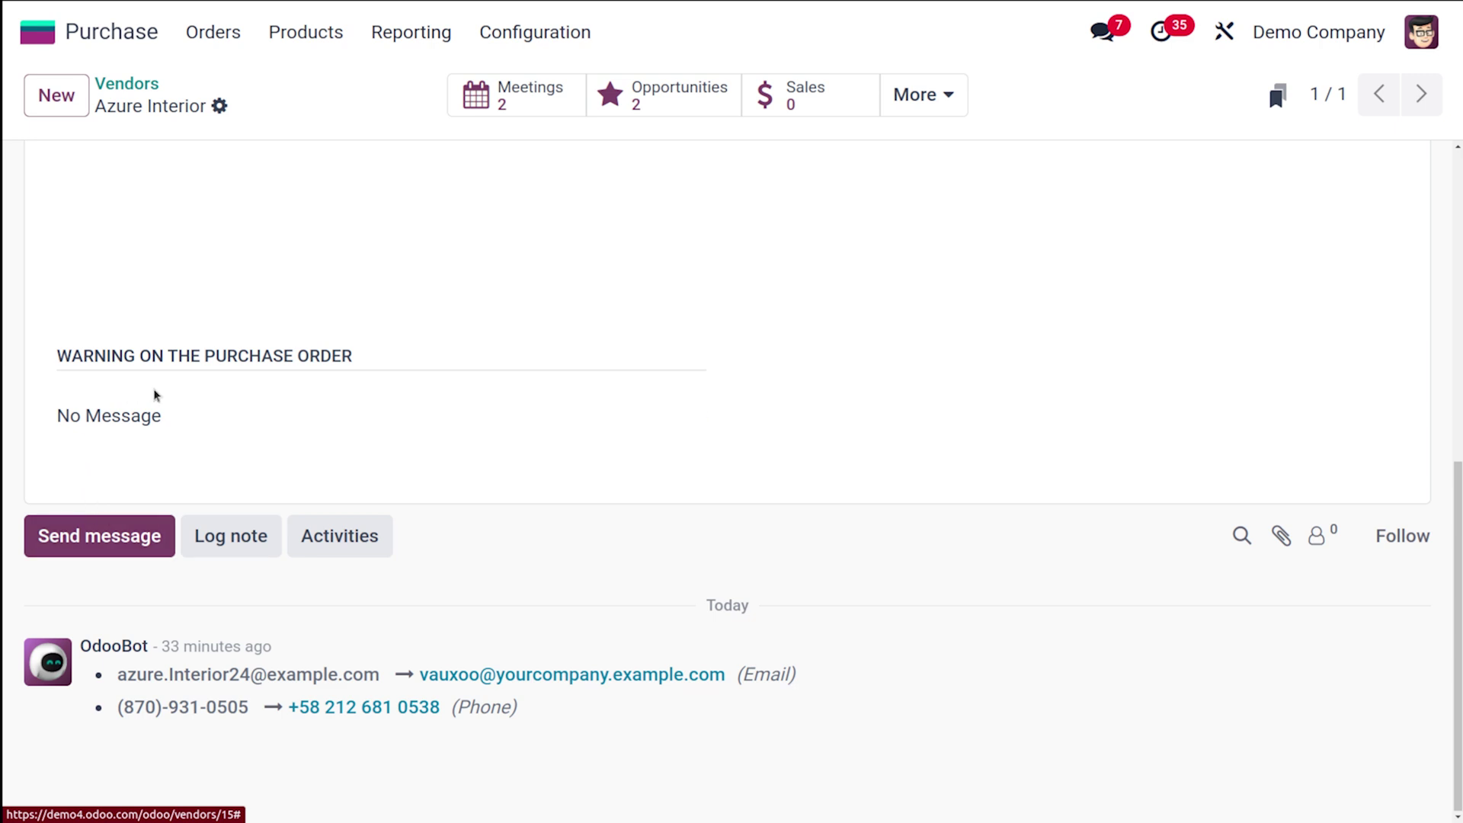
pyautogui.click(153, 416)
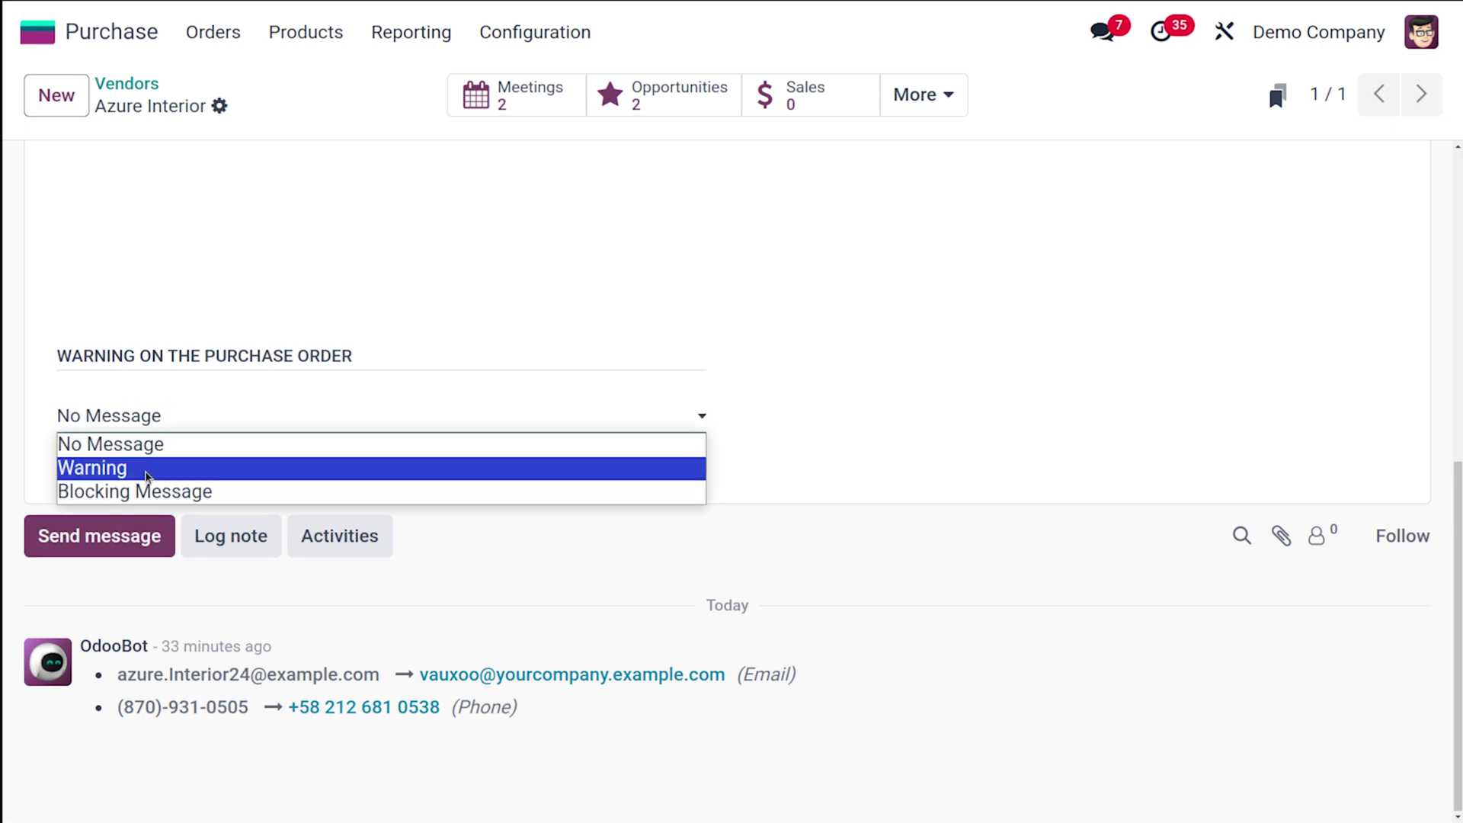
pyautogui.click(148, 472)
pyautogui.click(159, 455)
pyautogui.write('s')
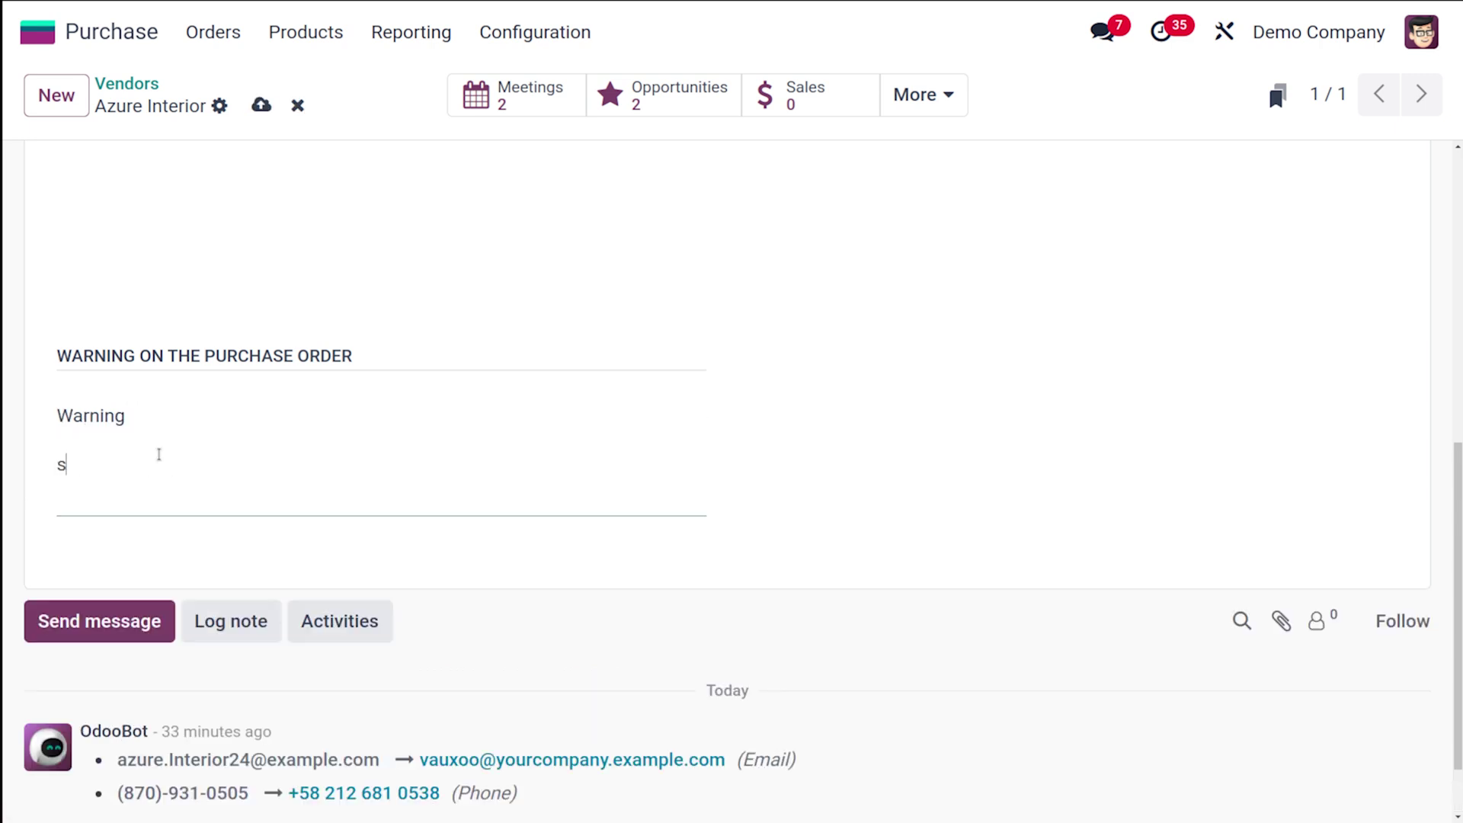
pyautogui.write('cammer')
pyautogui.scroll(6, 296, 445)
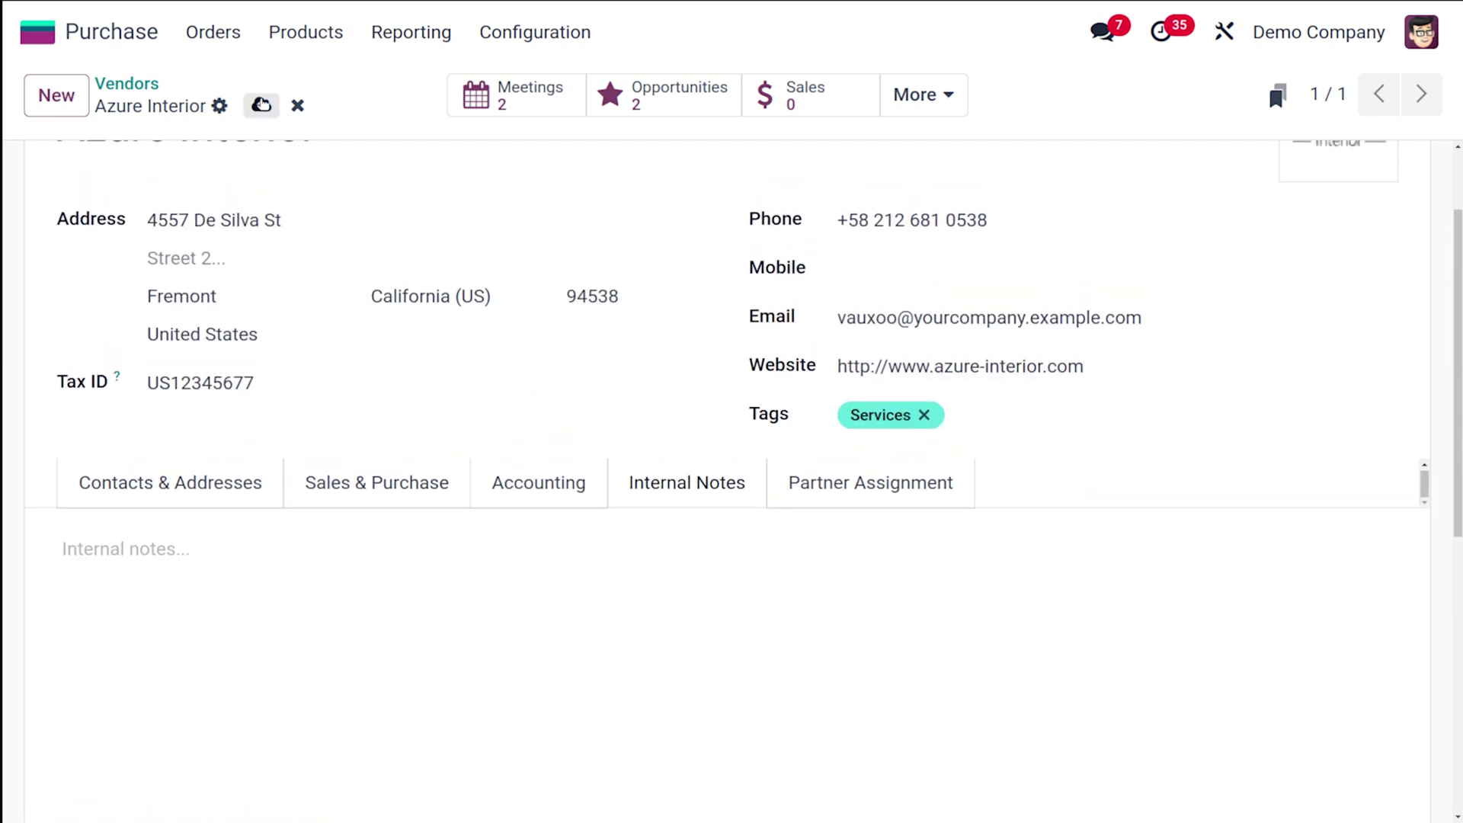
pyautogui.click(262, 104)
# Create a new RFQ with vendor Azure Interior and close its 'scammer' warning.
pyautogui.click(211, 32)
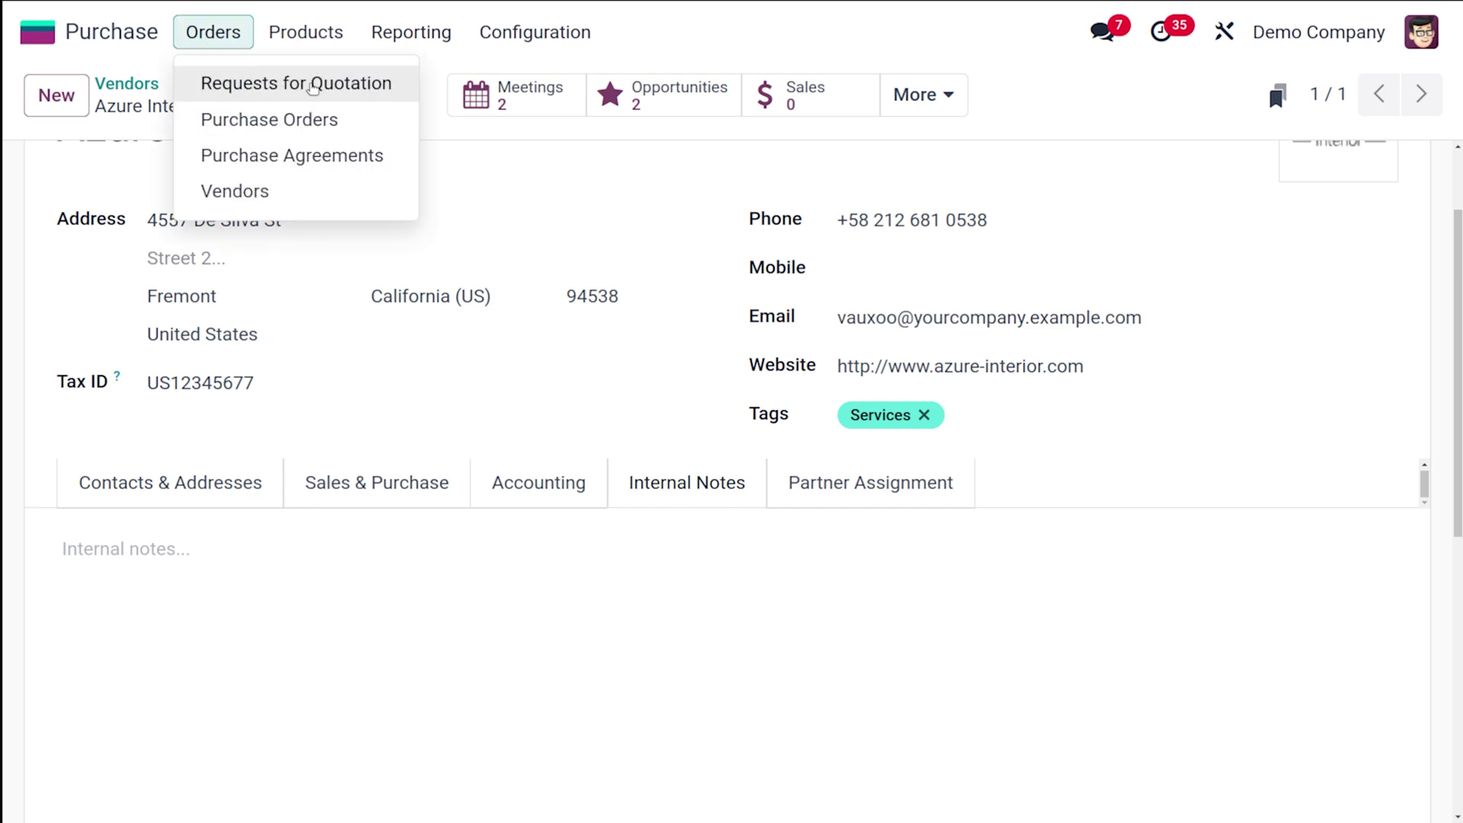
pyautogui.click(313, 89)
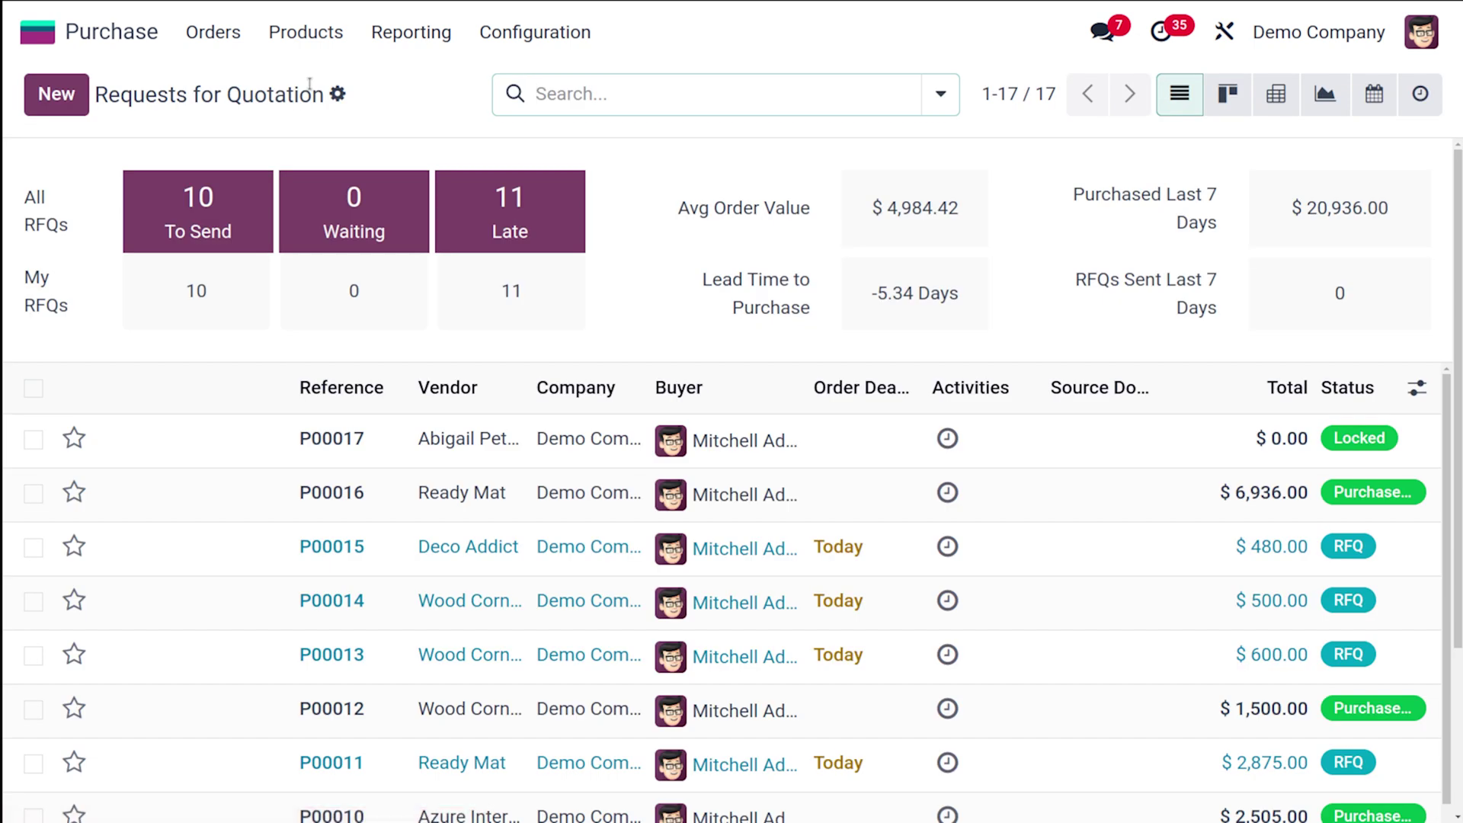
pyautogui.click(47, 95)
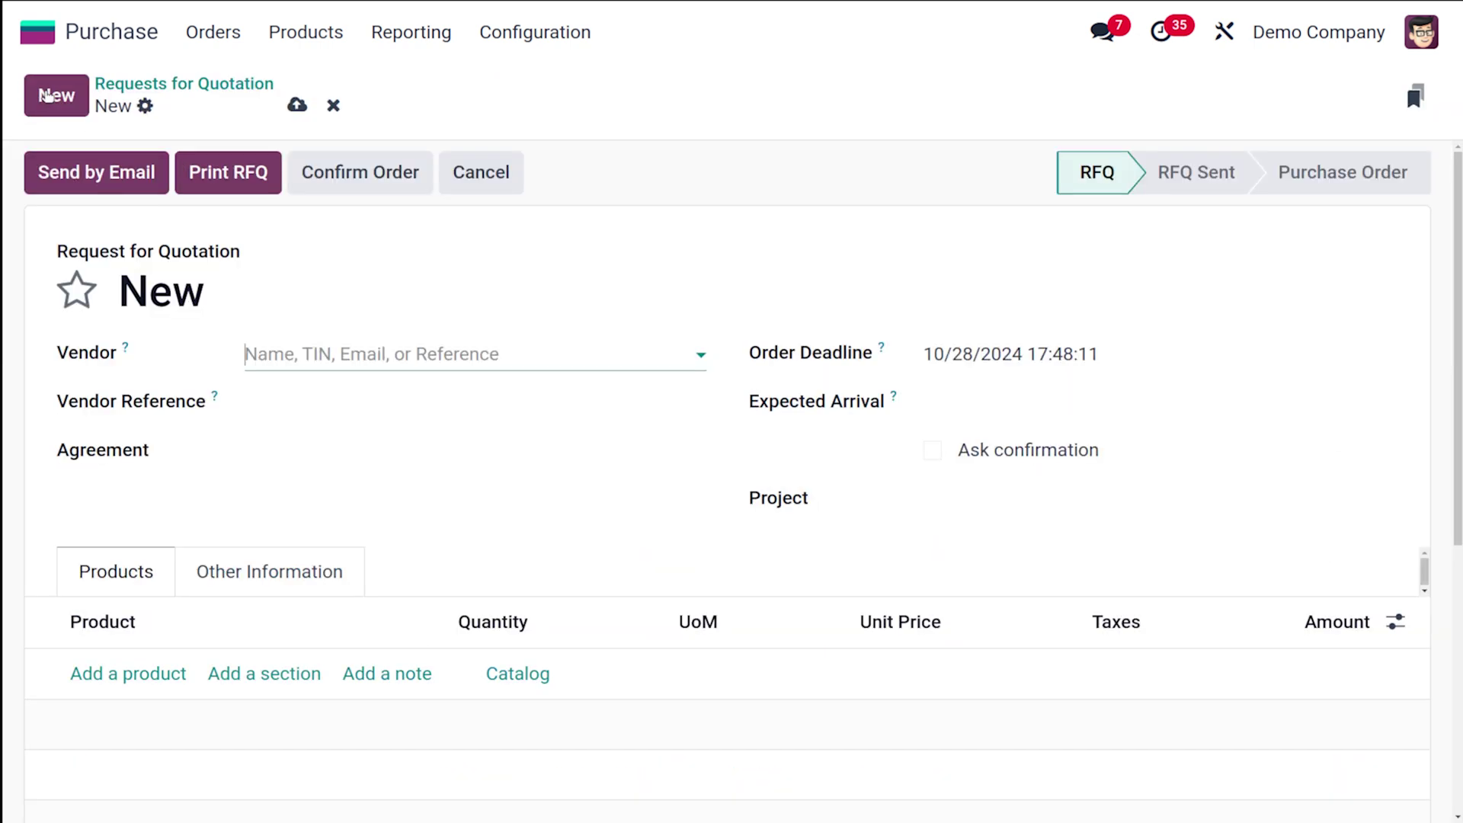
pyautogui.click(360, 352)
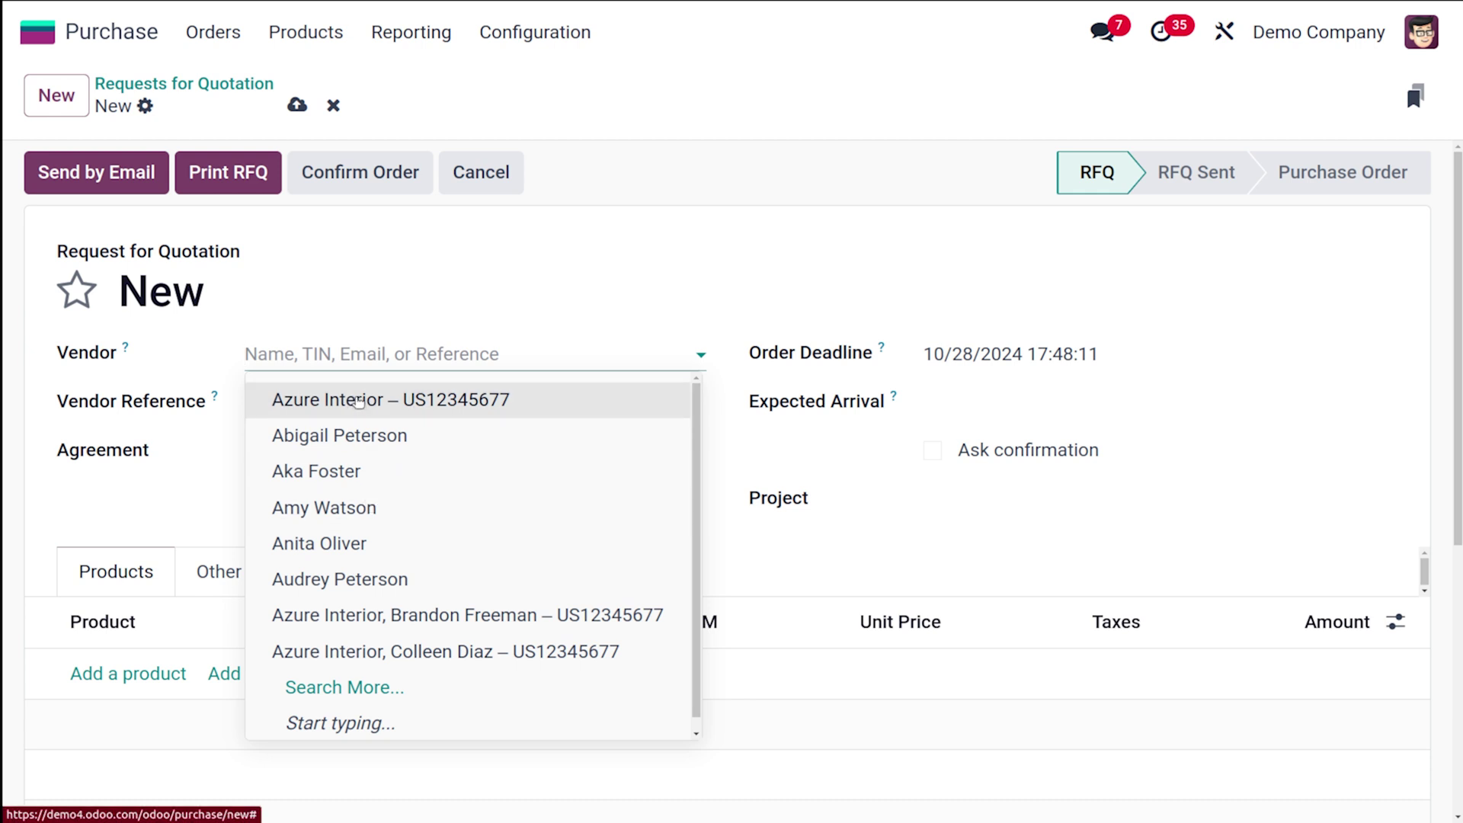
pyautogui.click(358, 401)
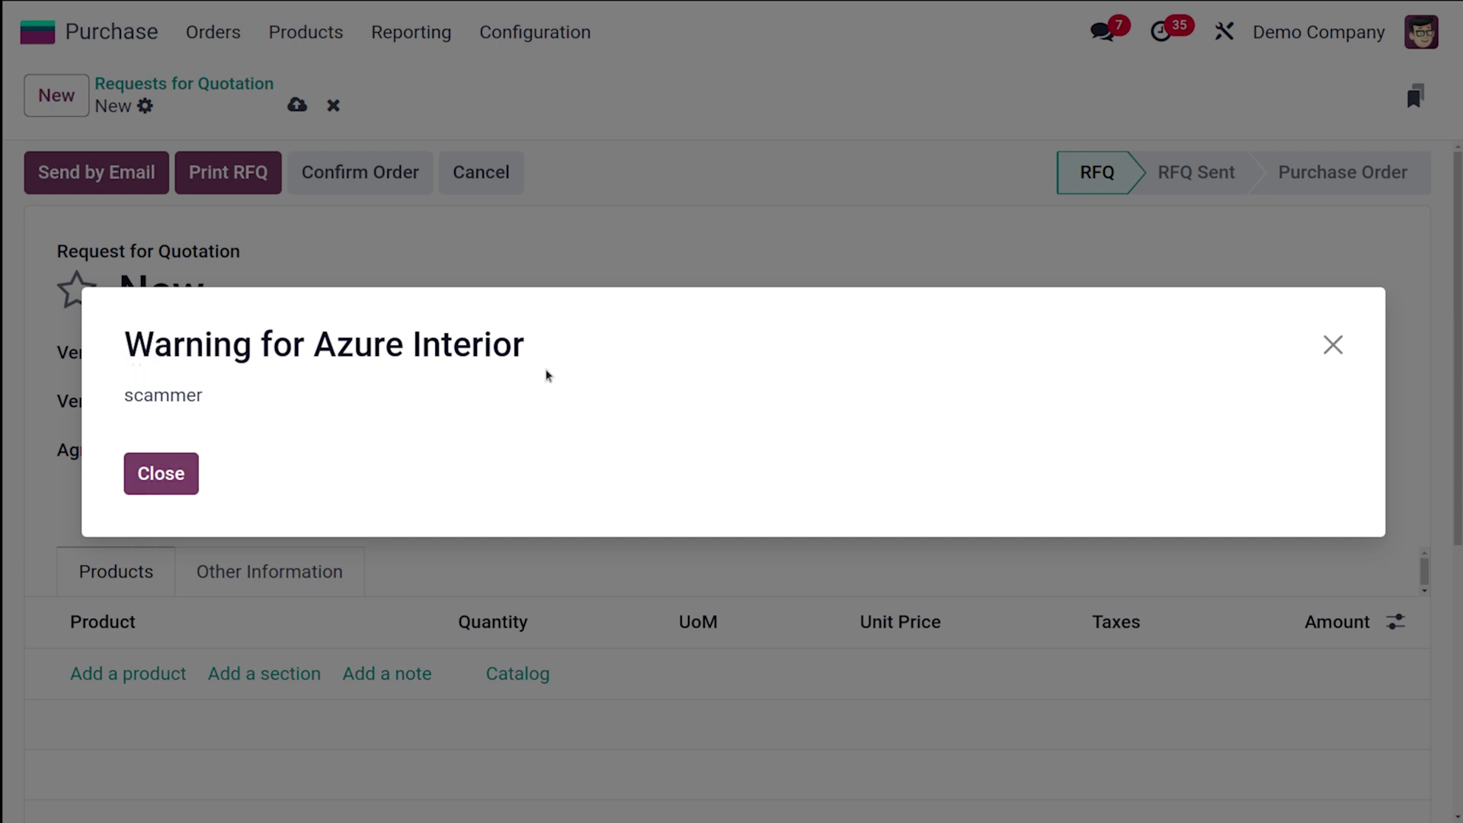
pyautogui.click(162, 474)
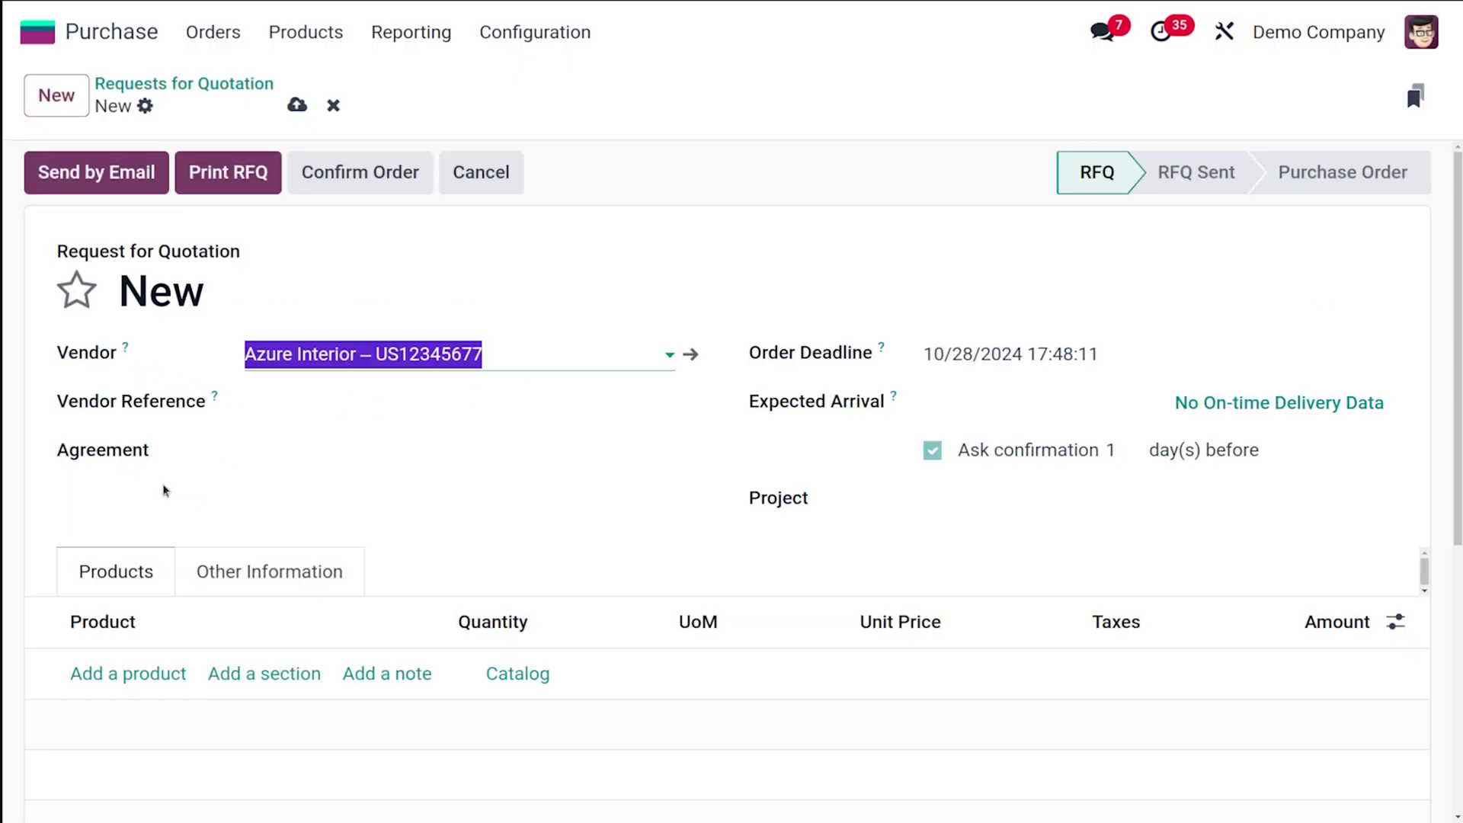
# Reopen the Azure Interior vendor record from Orders > Vendors.
pyautogui.click(203, 49)
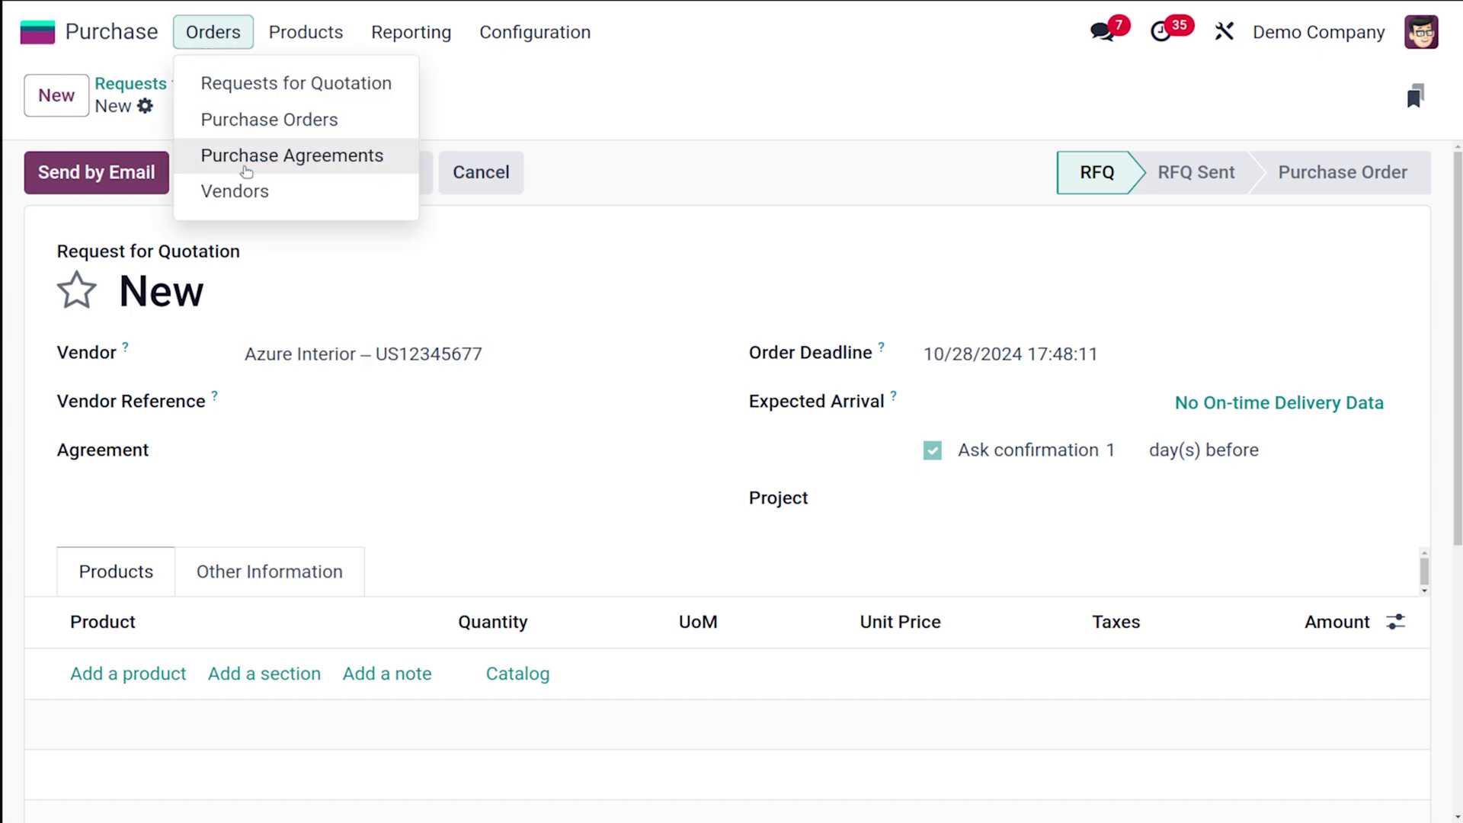
pyautogui.click(245, 190)
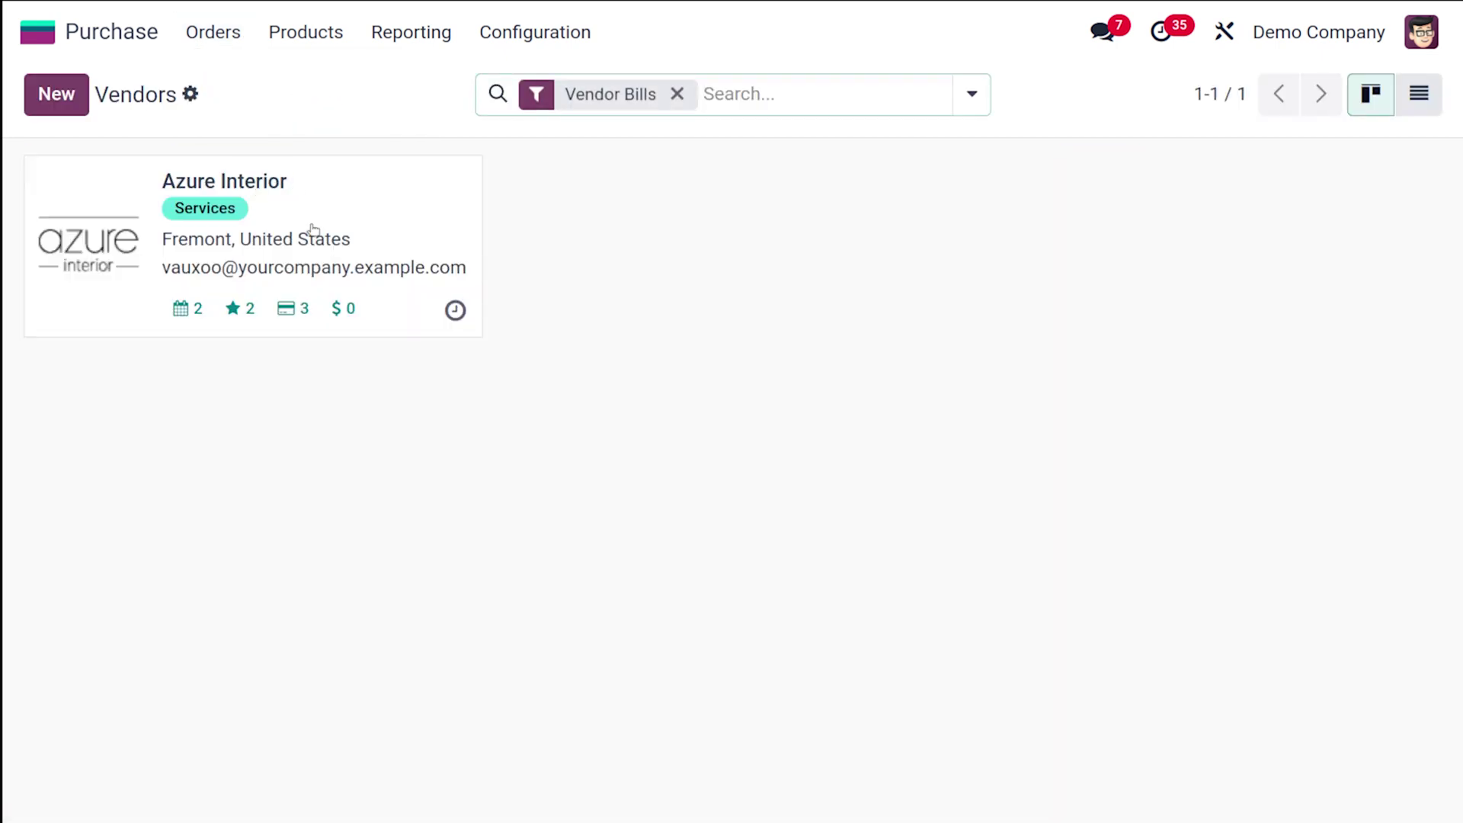
pyautogui.click(310, 236)
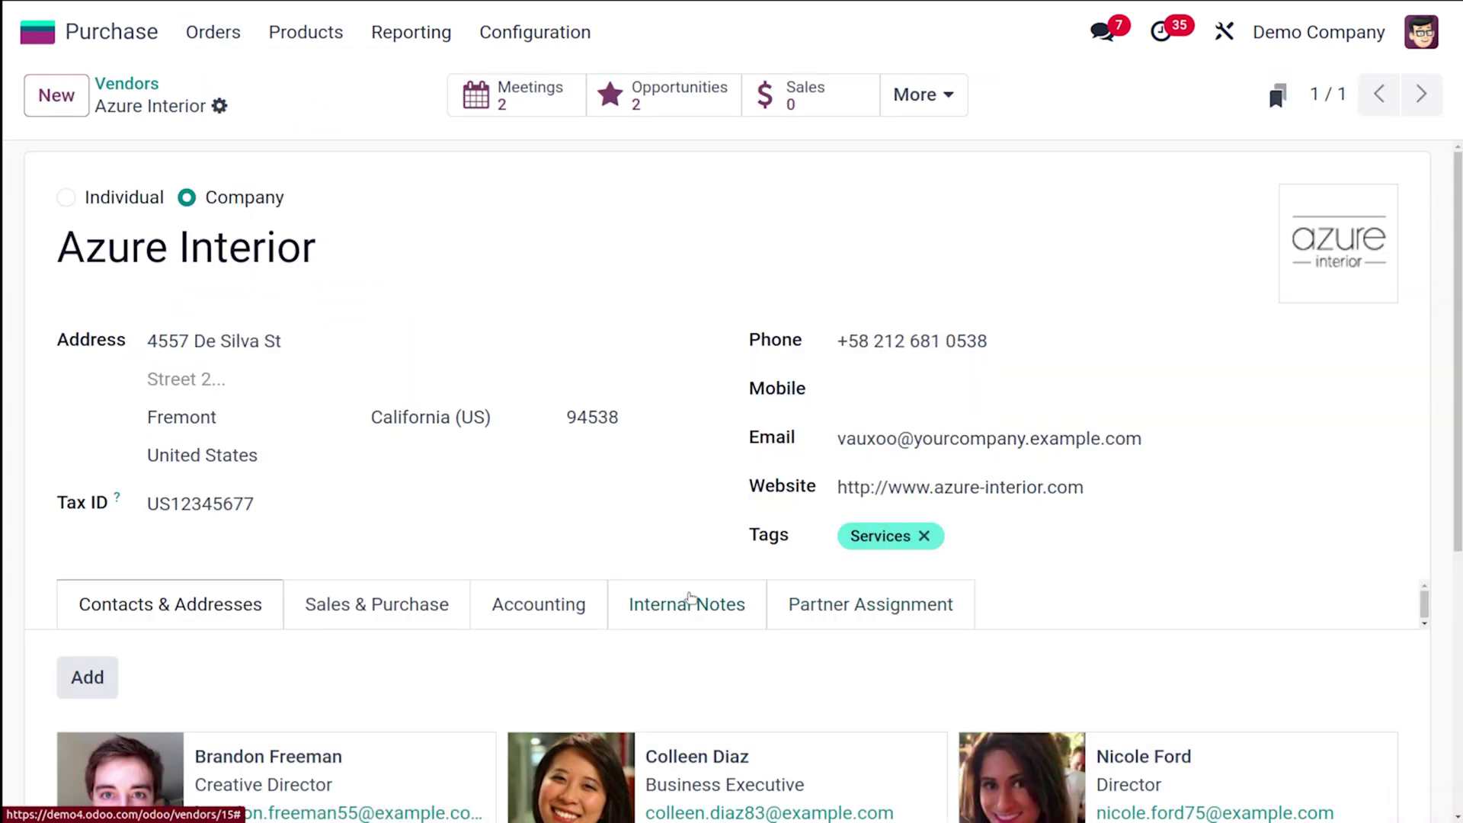
# Change its purchase-order warning to a Blocking Message reading 'fraud' and save.
pyautogui.click(690, 599)
pyautogui.scroll(-5, 690, 599)
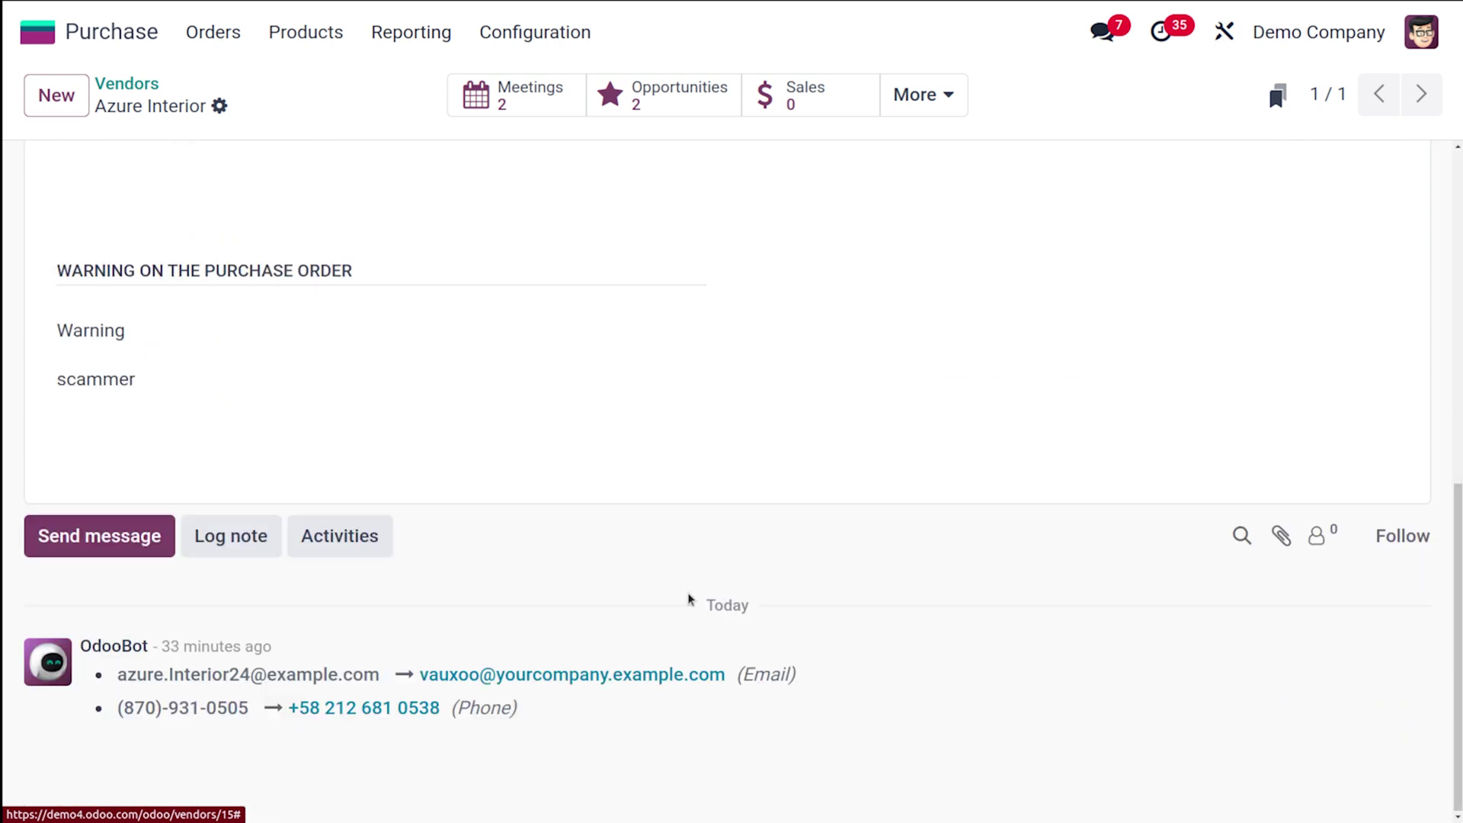
pyautogui.click(118, 331)
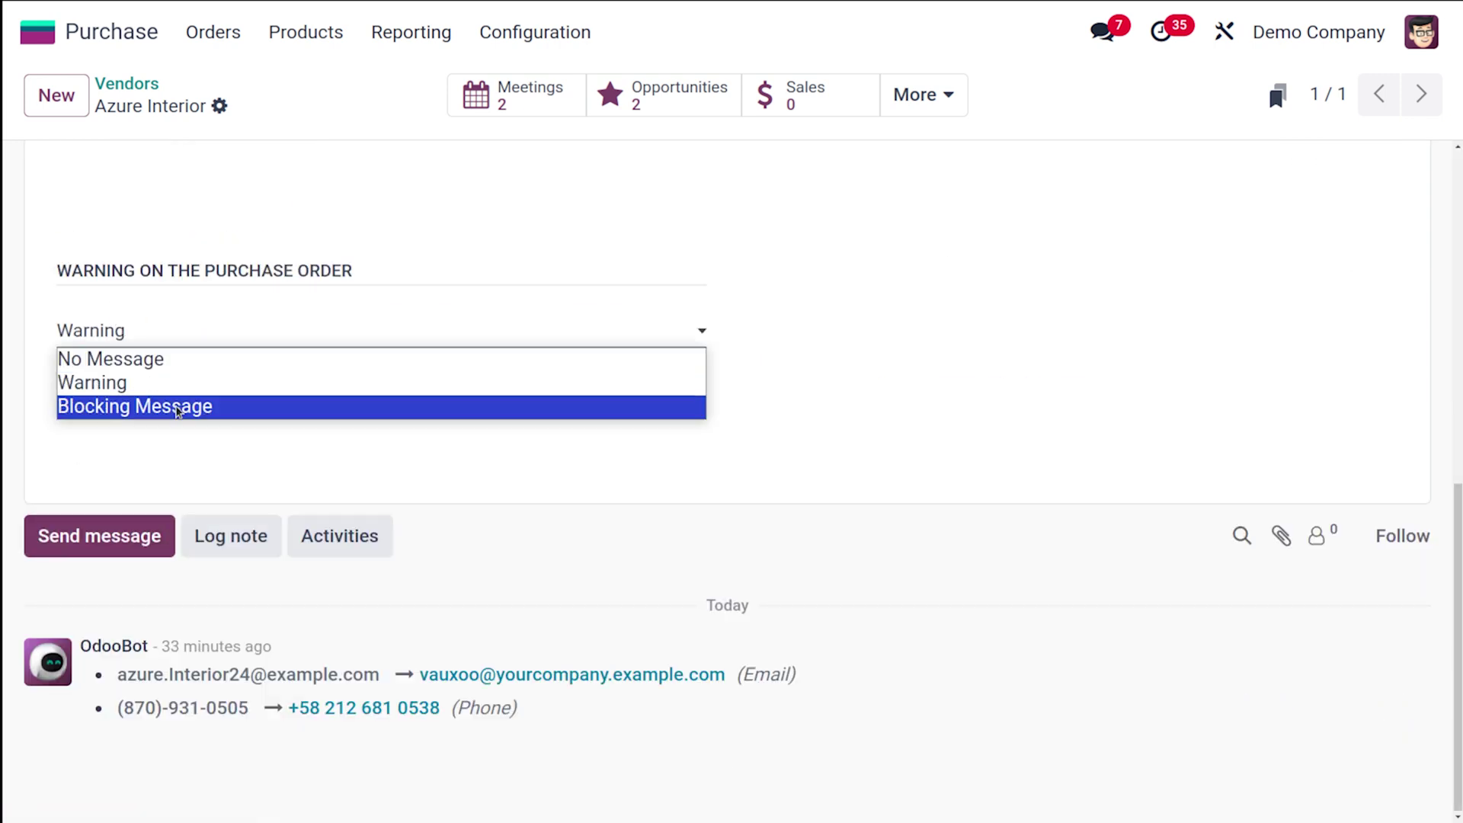
pyautogui.click(169, 405)
pyautogui.moveTo(157, 390); pyautogui.dragTo(43, 389)
pyautogui.press('BackSpace')
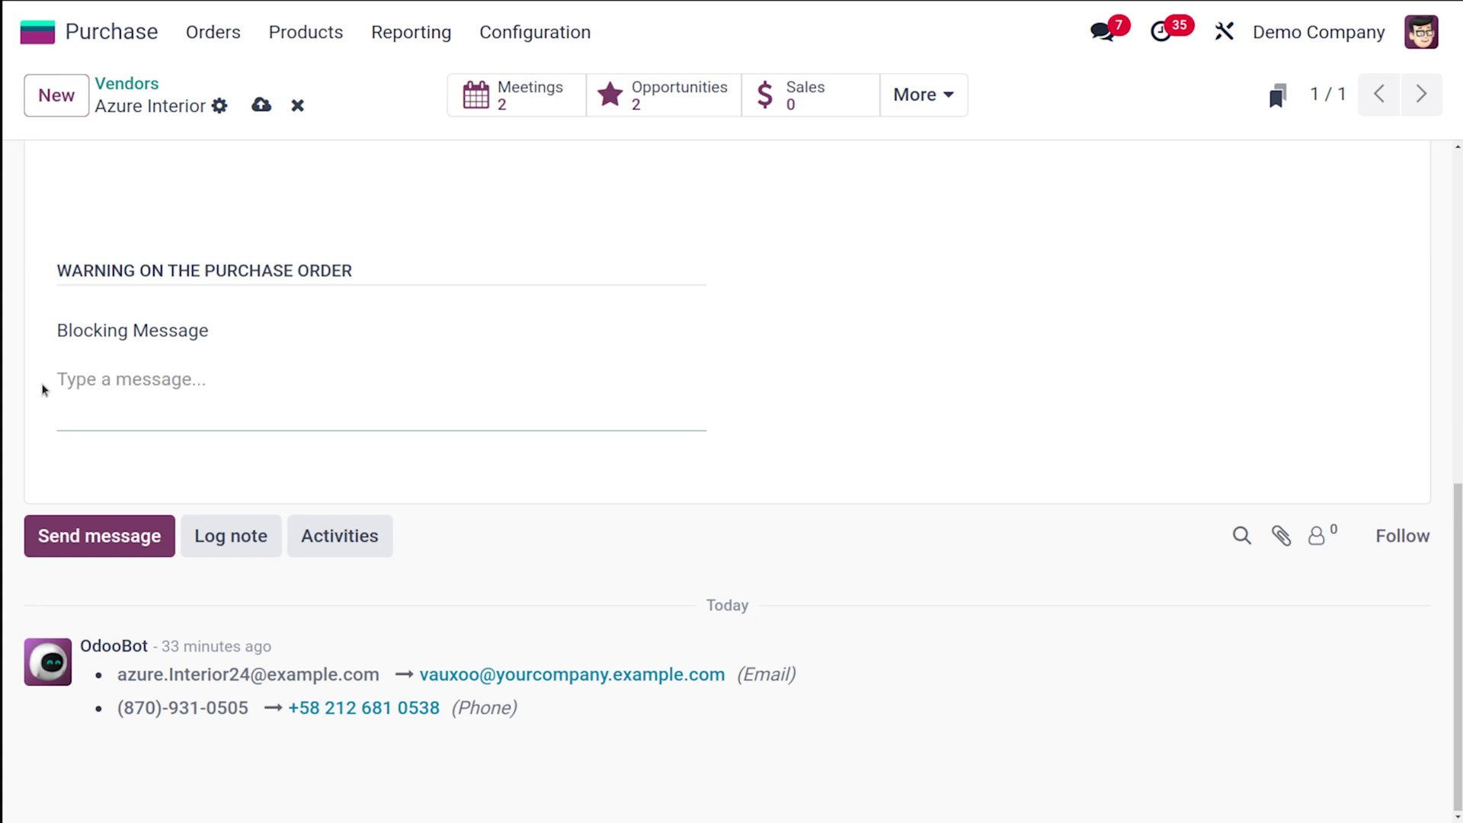
pyautogui.write('fraud')
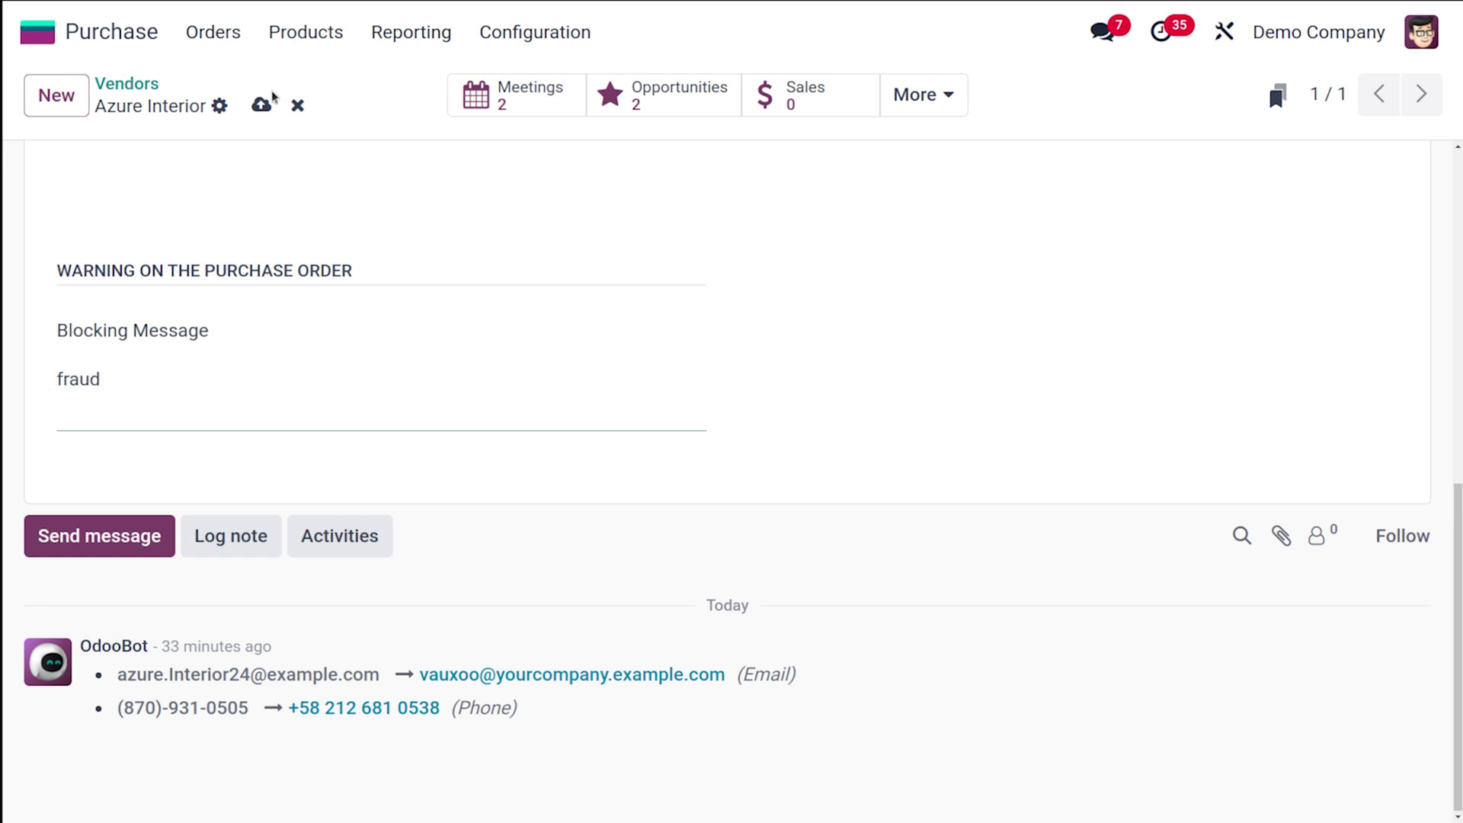
pyautogui.click(262, 103)
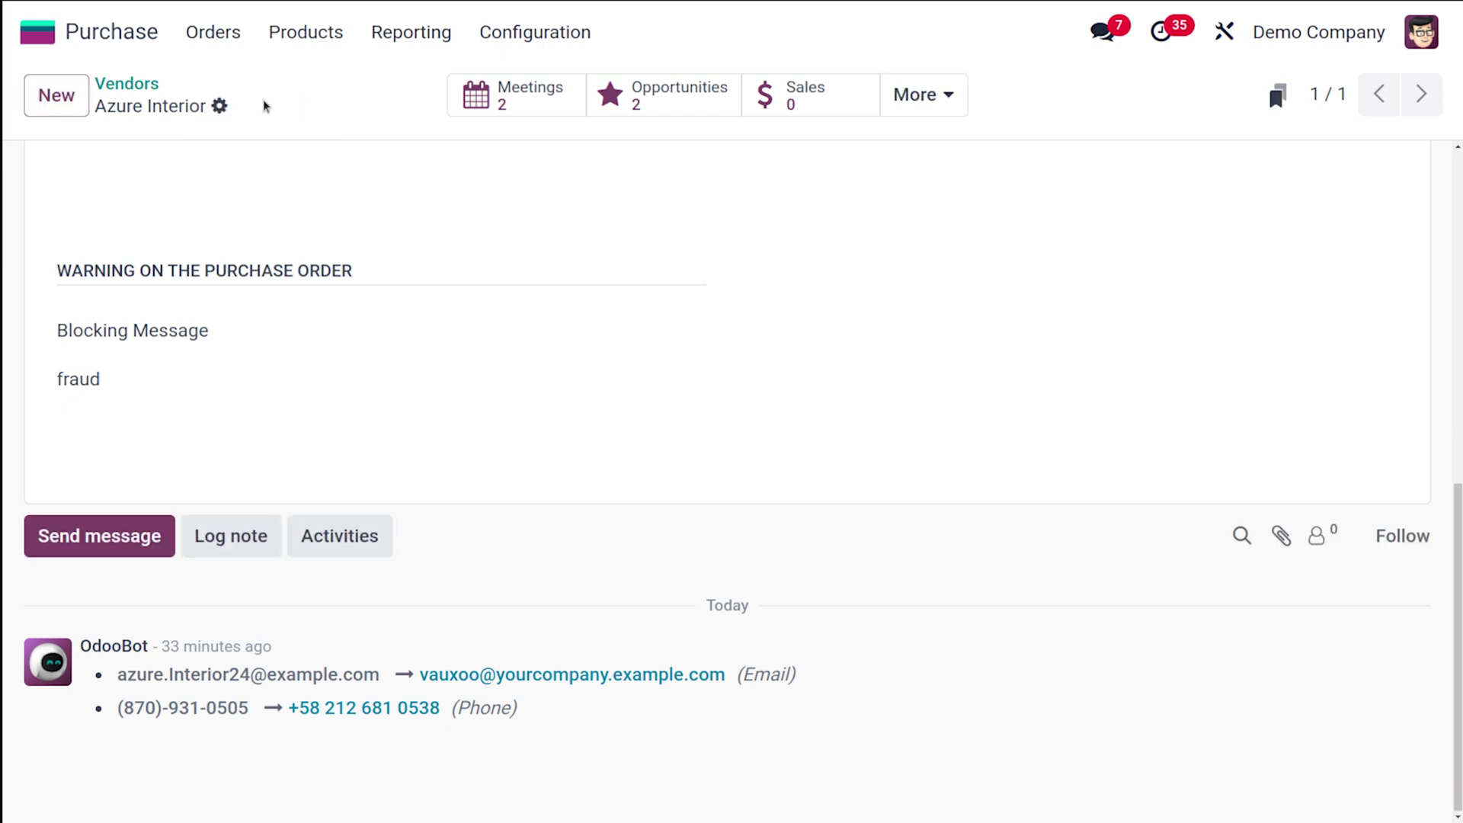
pyautogui.click(204, 42)
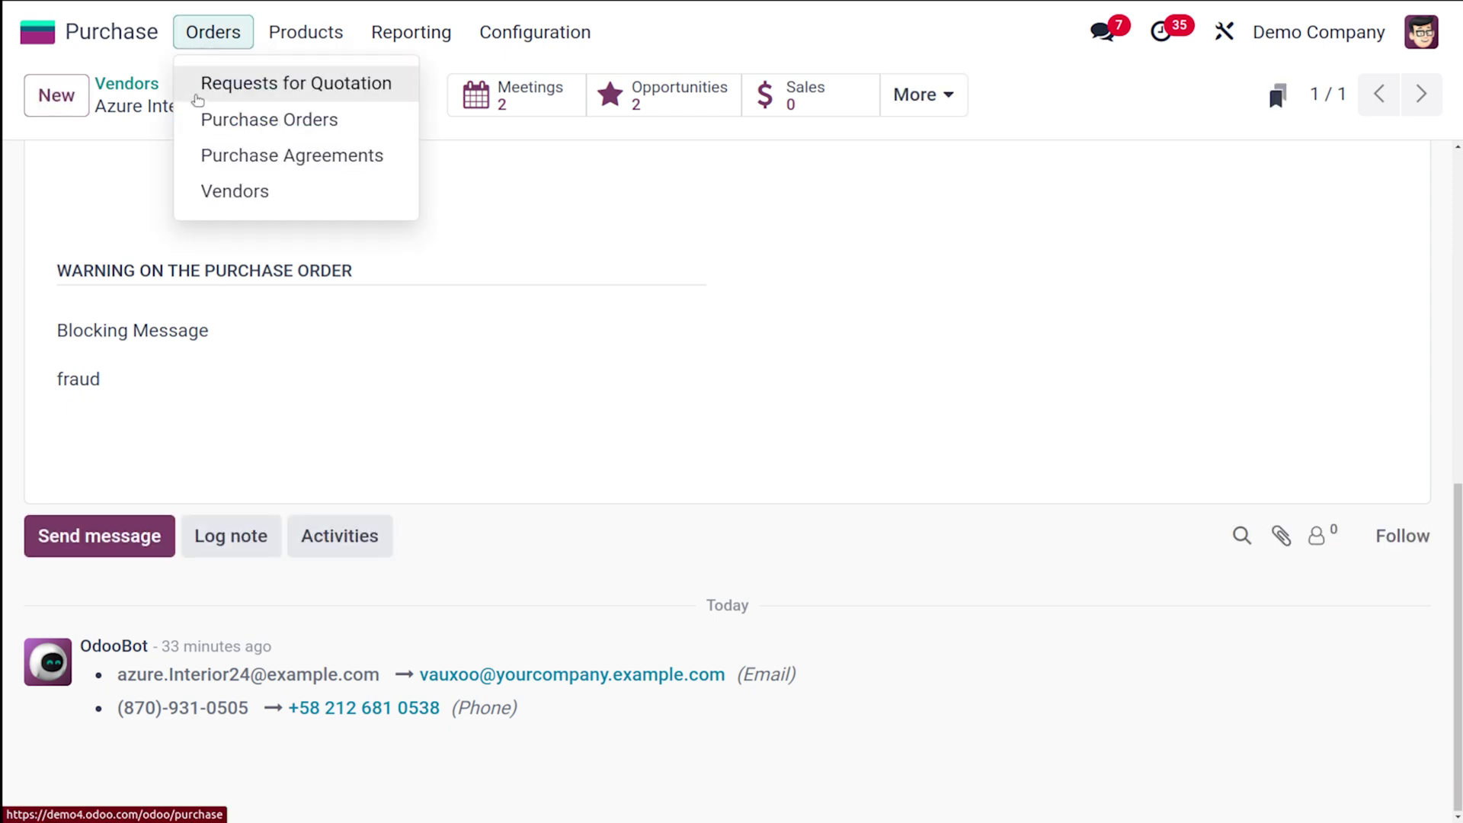
# Start a new RFQ, pick Azure Interior, and close the blocking 'fraud' message, leaving no vendor.
pyautogui.click(198, 100)
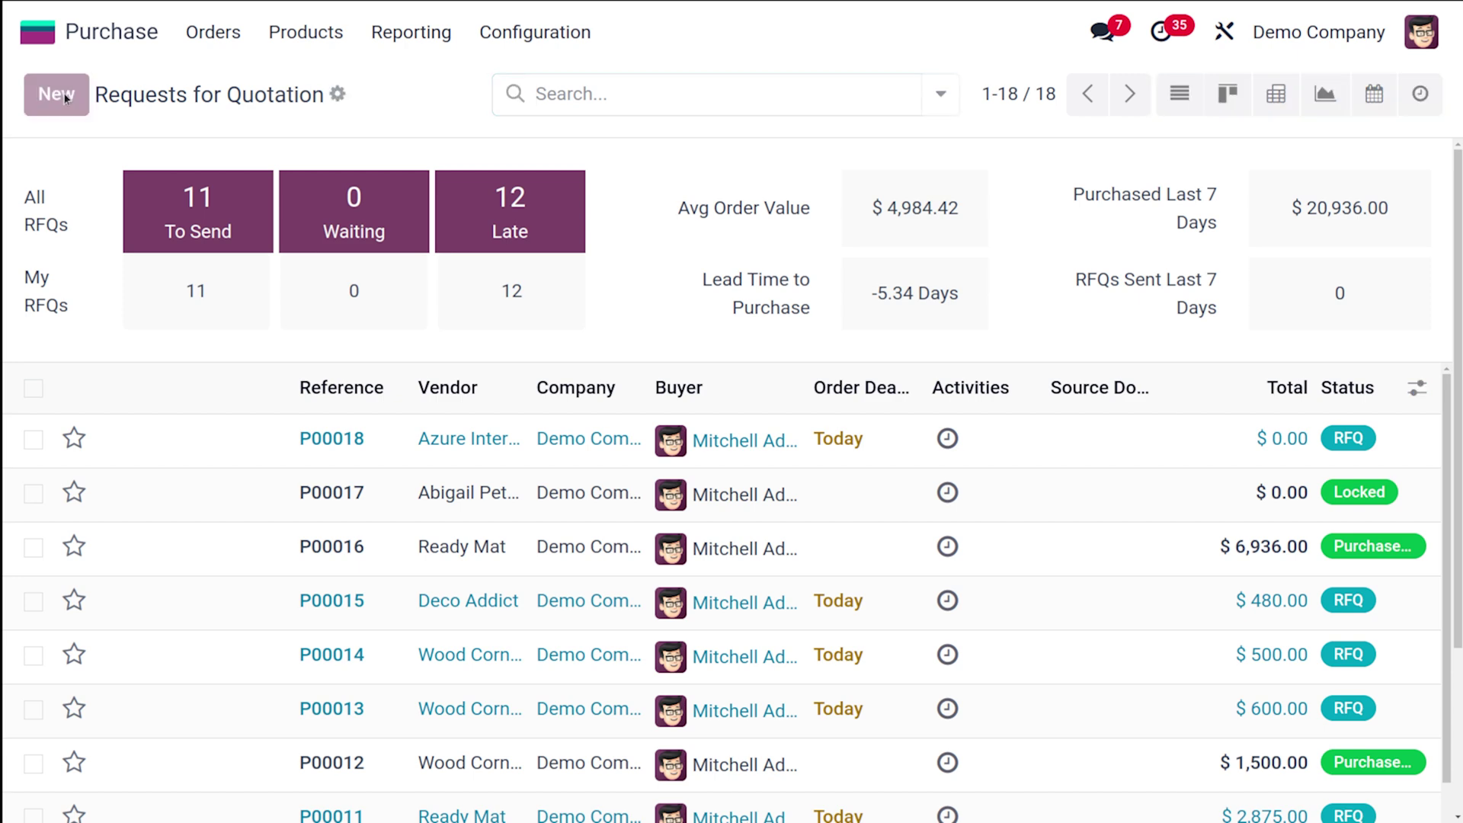
pyautogui.click(66, 99)
pyautogui.click(403, 355)
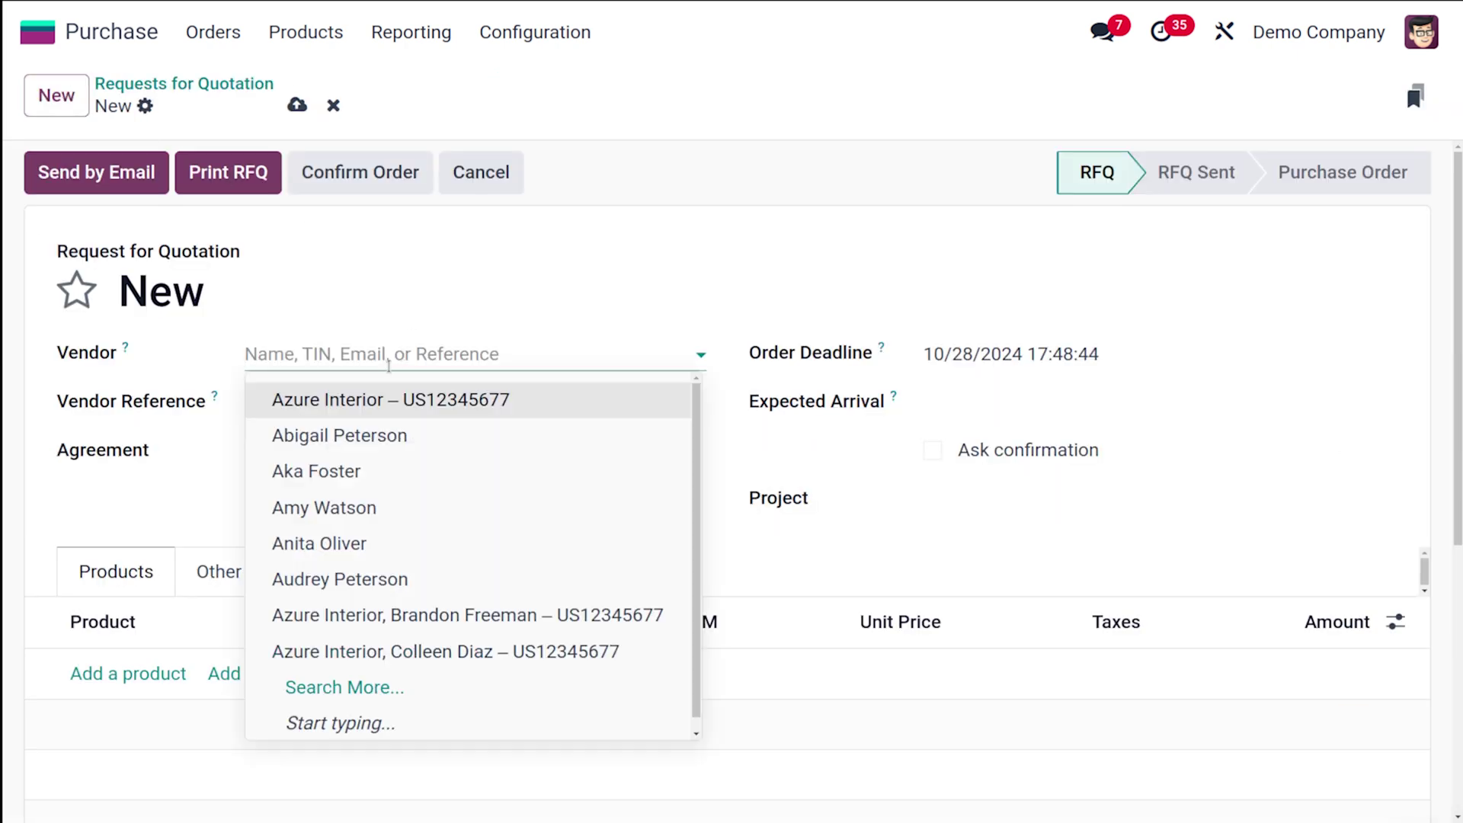
pyautogui.click(391, 393)
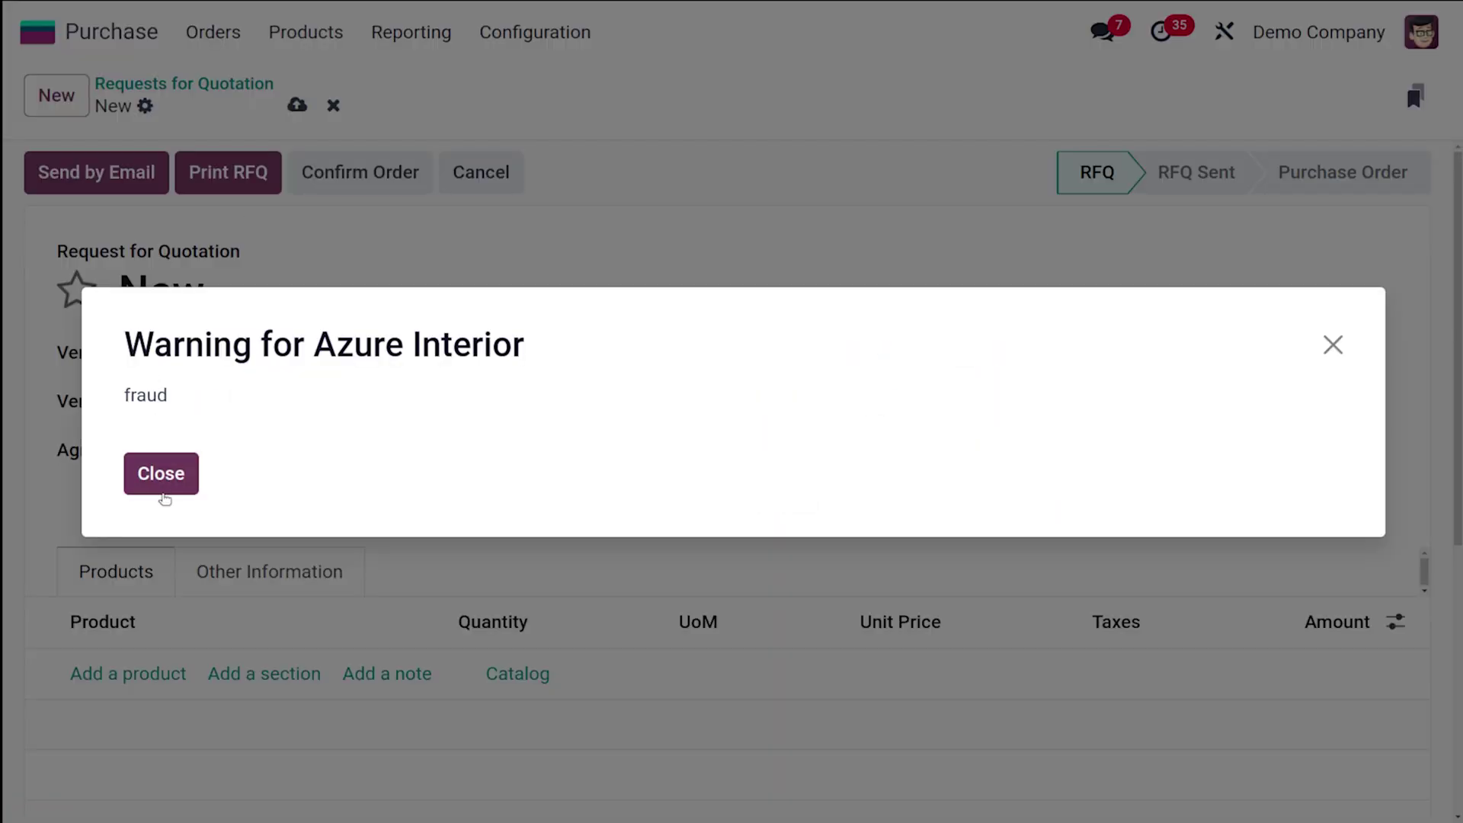
pyautogui.click(161, 476)
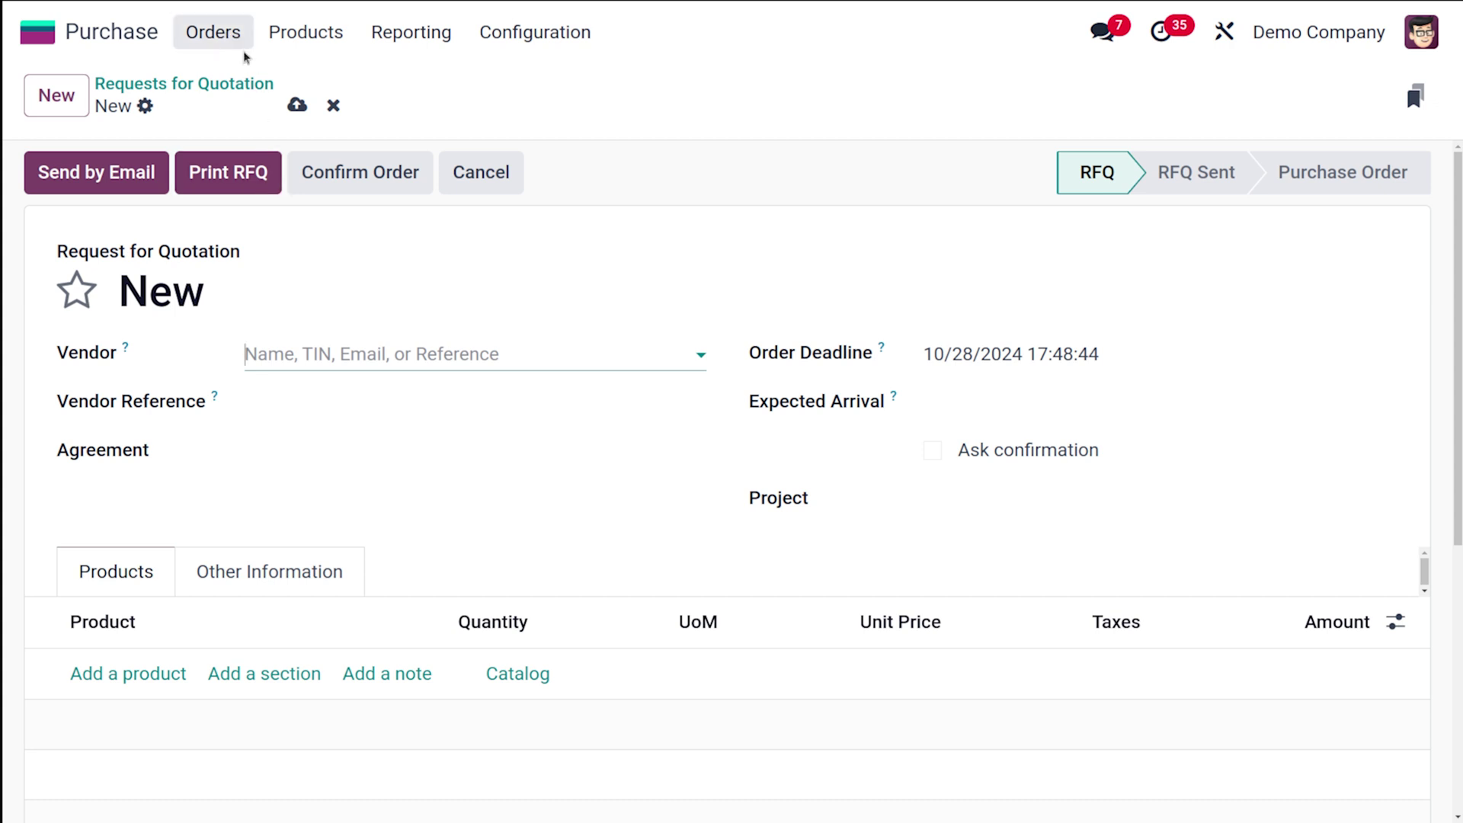
pyautogui.click(383, 355)
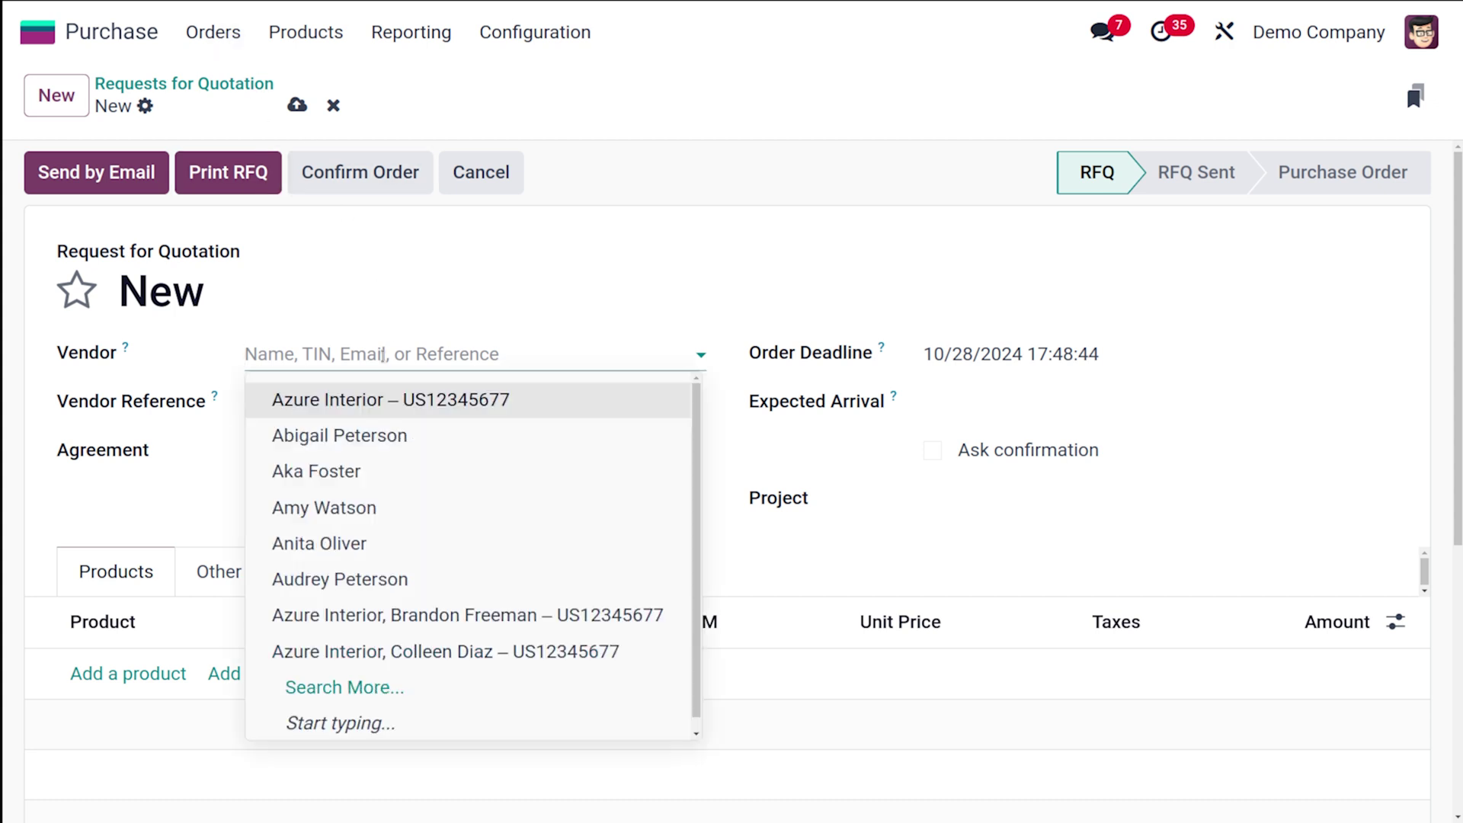
# Choose a different demo contact as vendor and add a Whiteboard Pen product line.
pyautogui.click(342, 435)
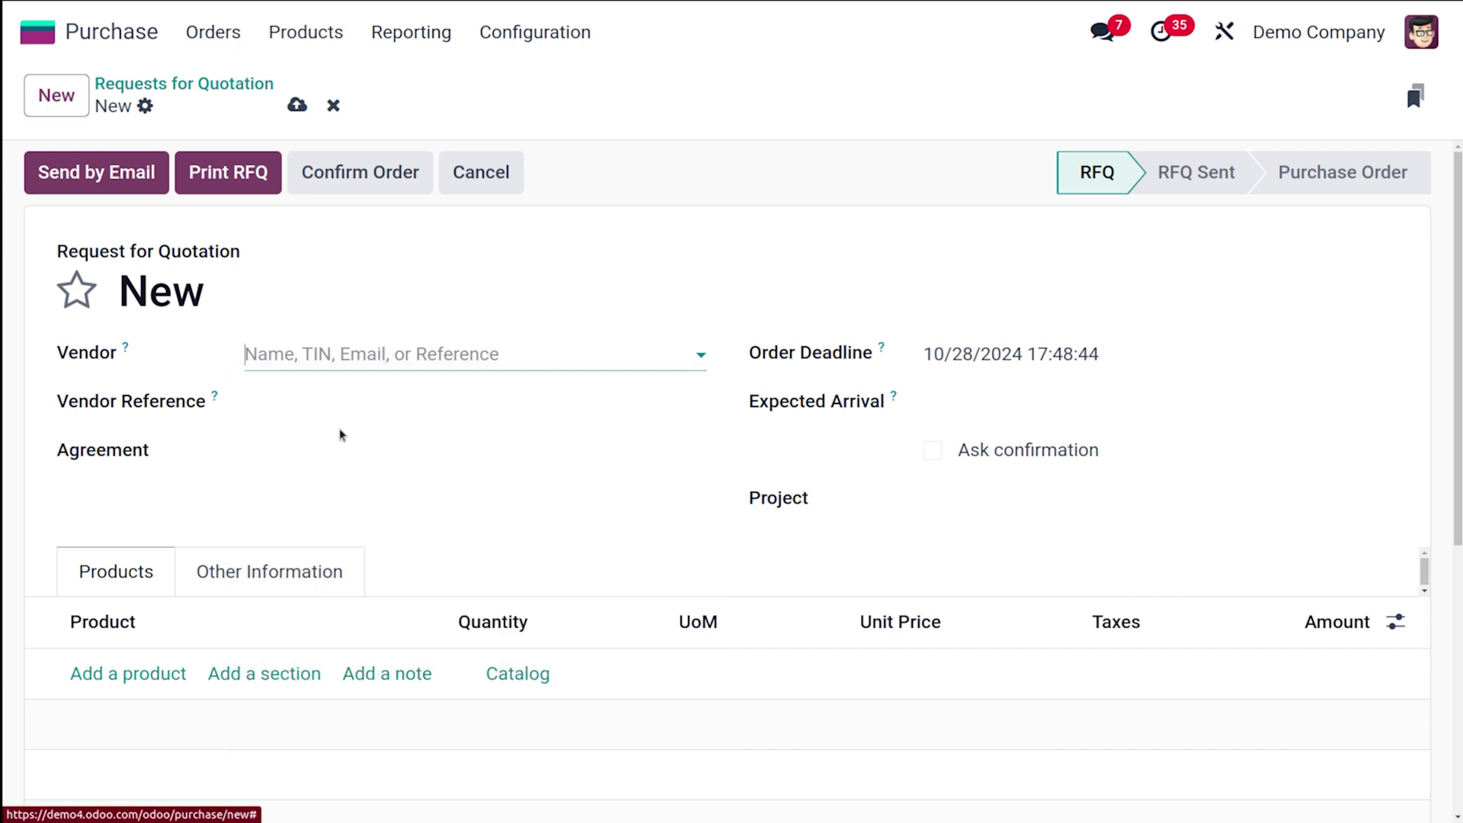
pyautogui.click(156, 674)
pyautogui.click(152, 670)
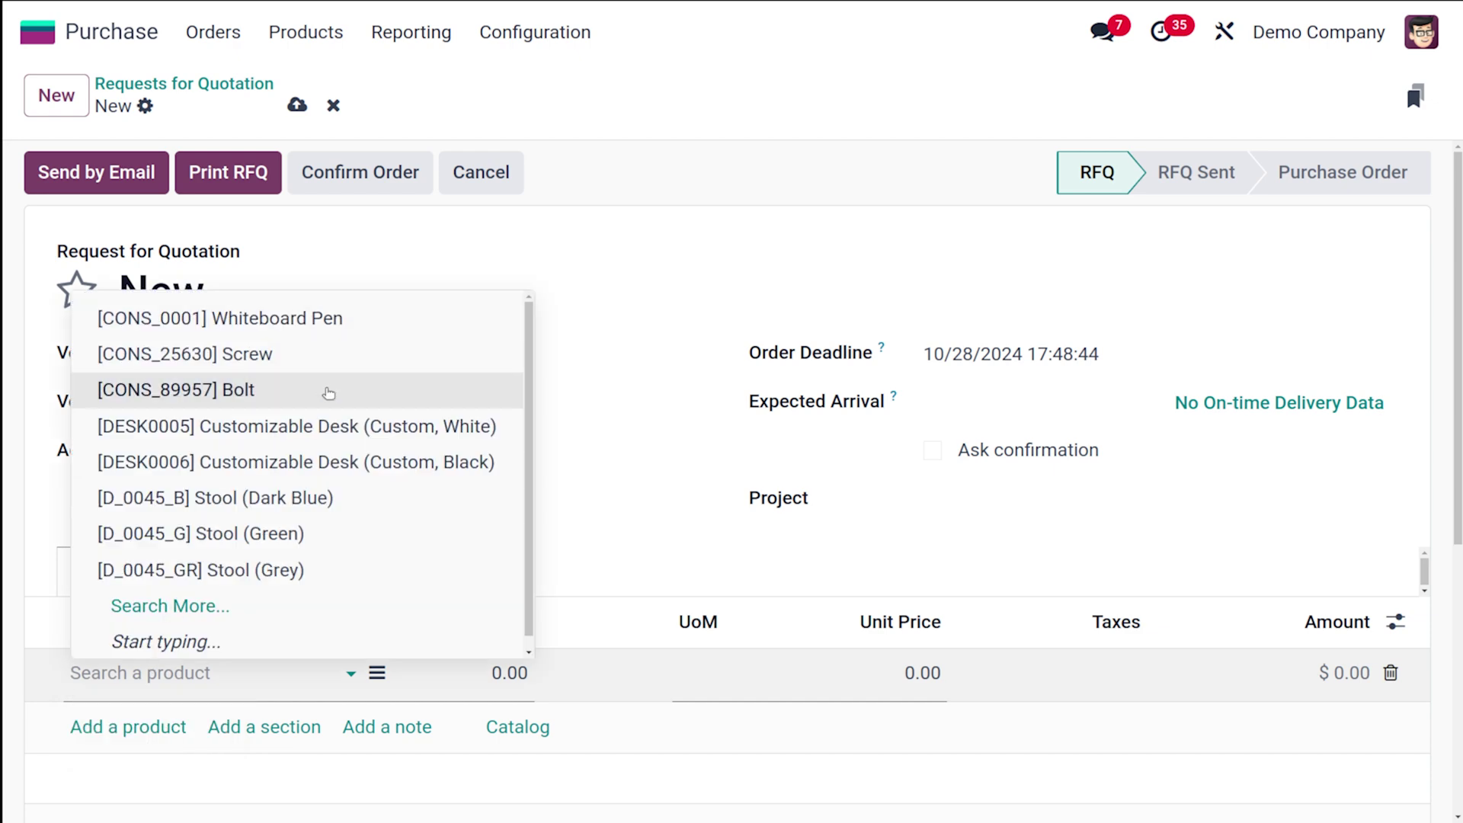
pyautogui.click(328, 336)
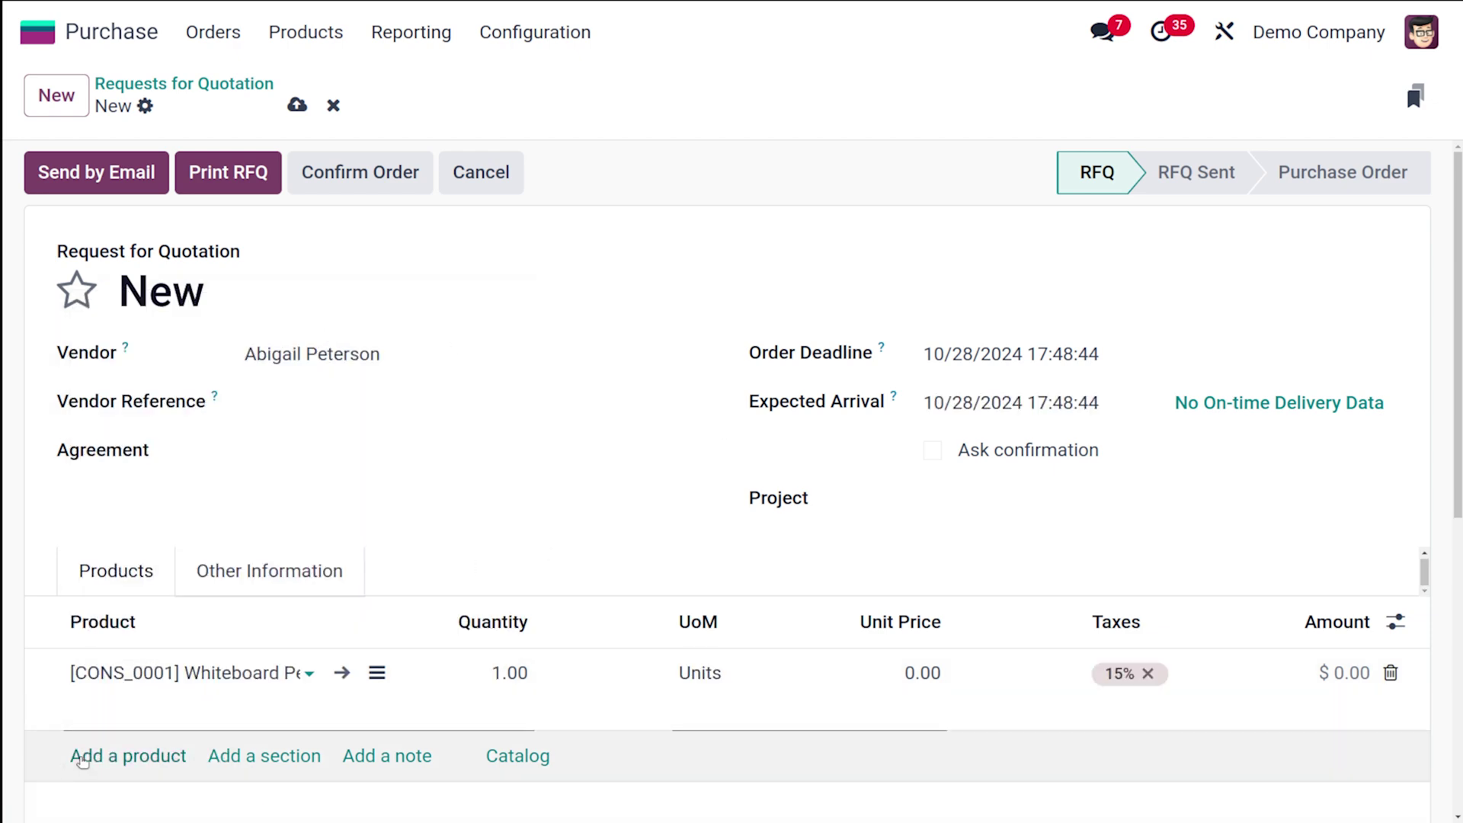
# Add a second line for Acoustic Bloc Screens (White) by searching 'ac'.
pyautogui.click(80, 757)
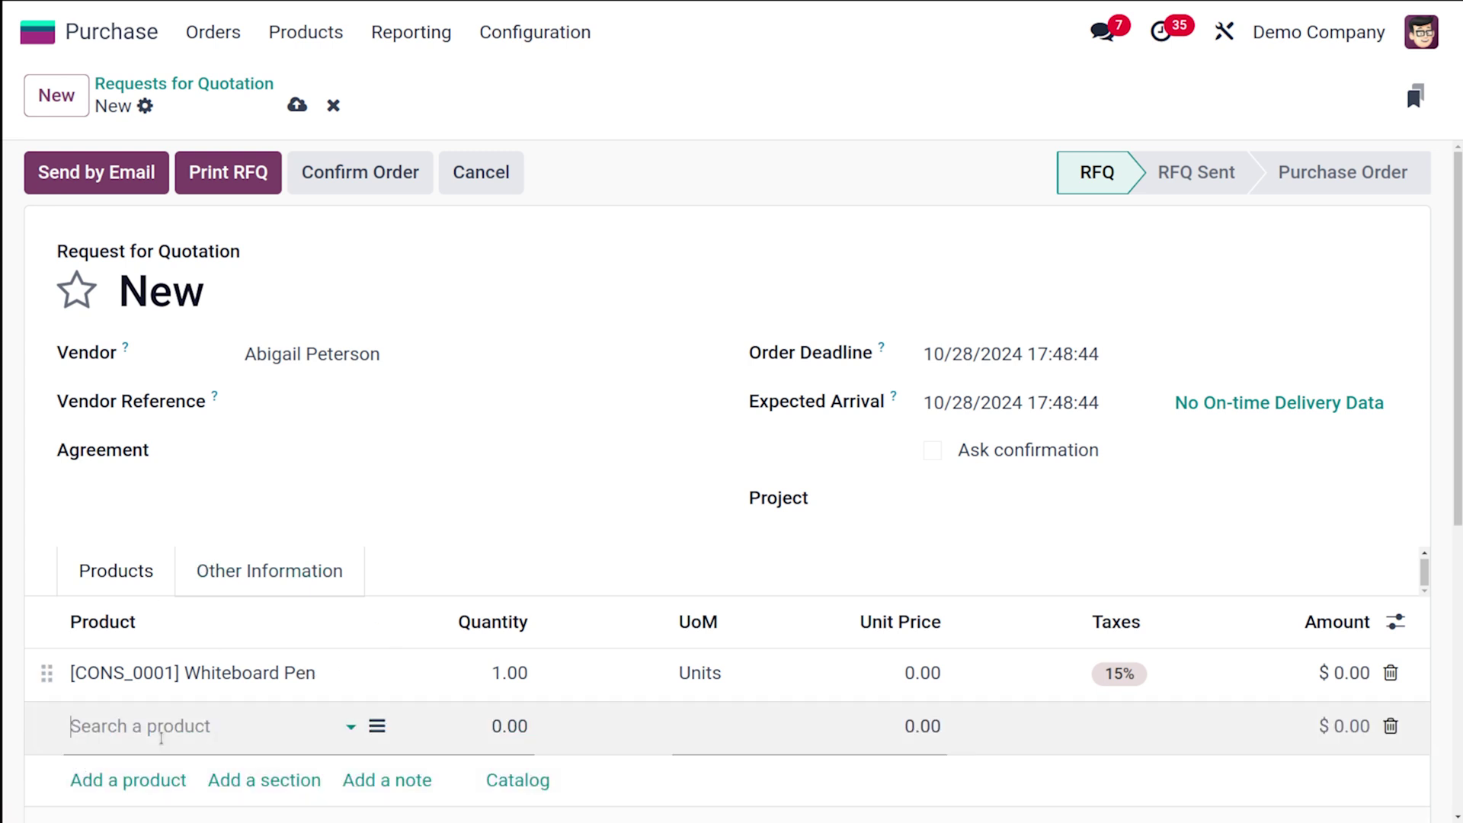
pyautogui.click(161, 737)
pyautogui.write('ac')
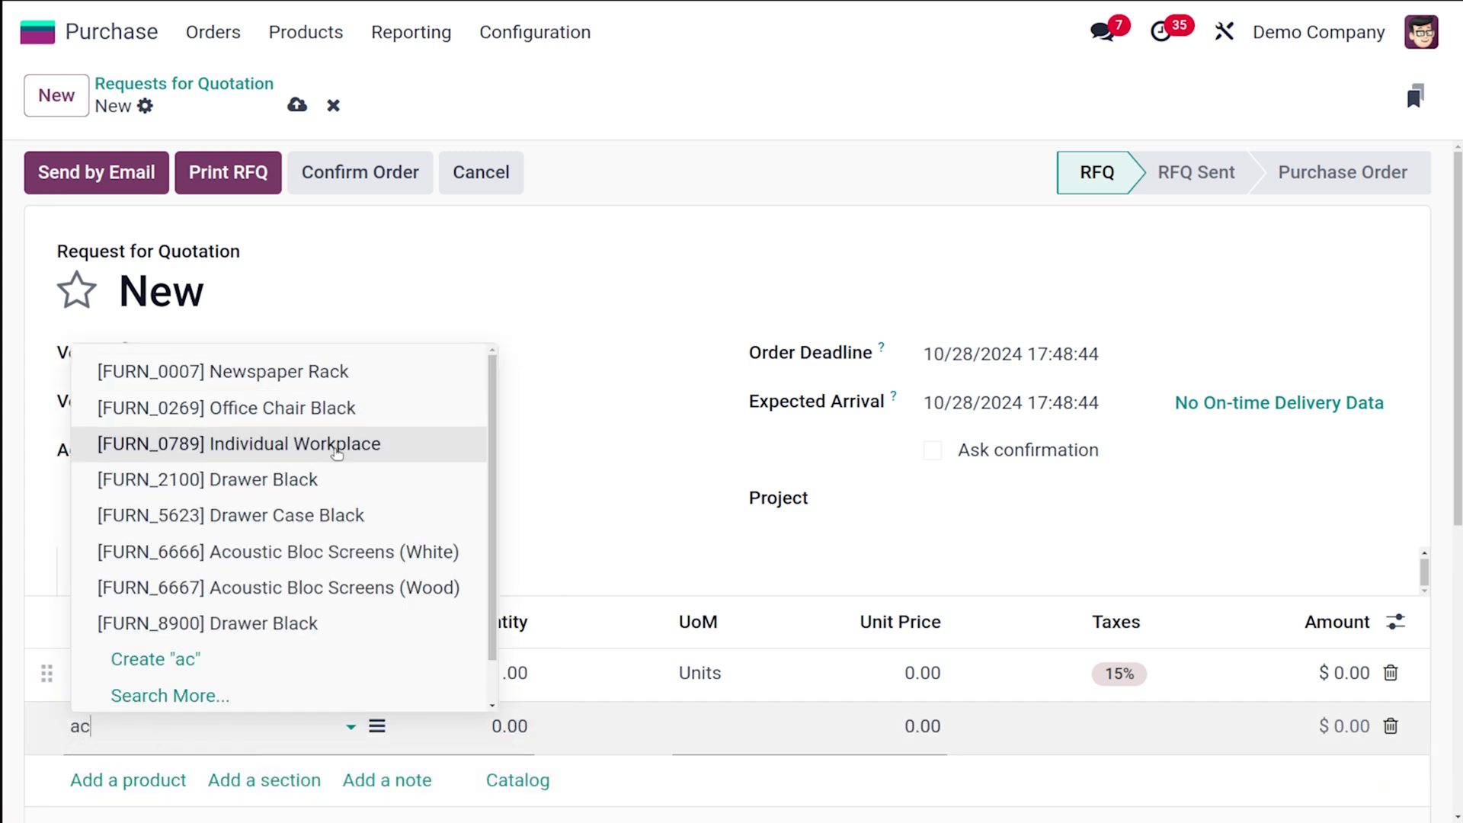
pyautogui.click(287, 557)
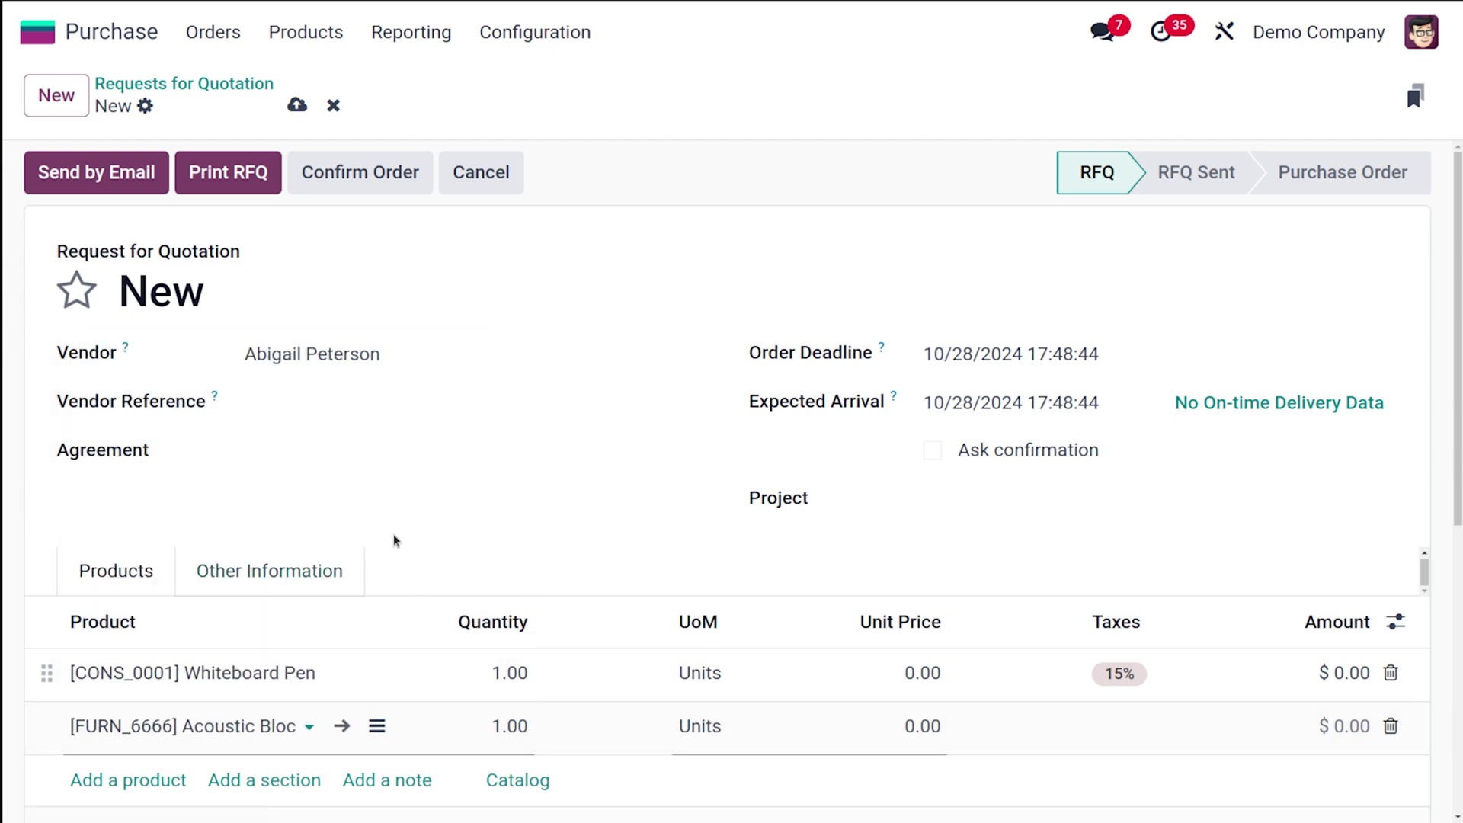
pyautogui.scroll(-7, 395, 539)
pyautogui.scroll(4, 395, 539)
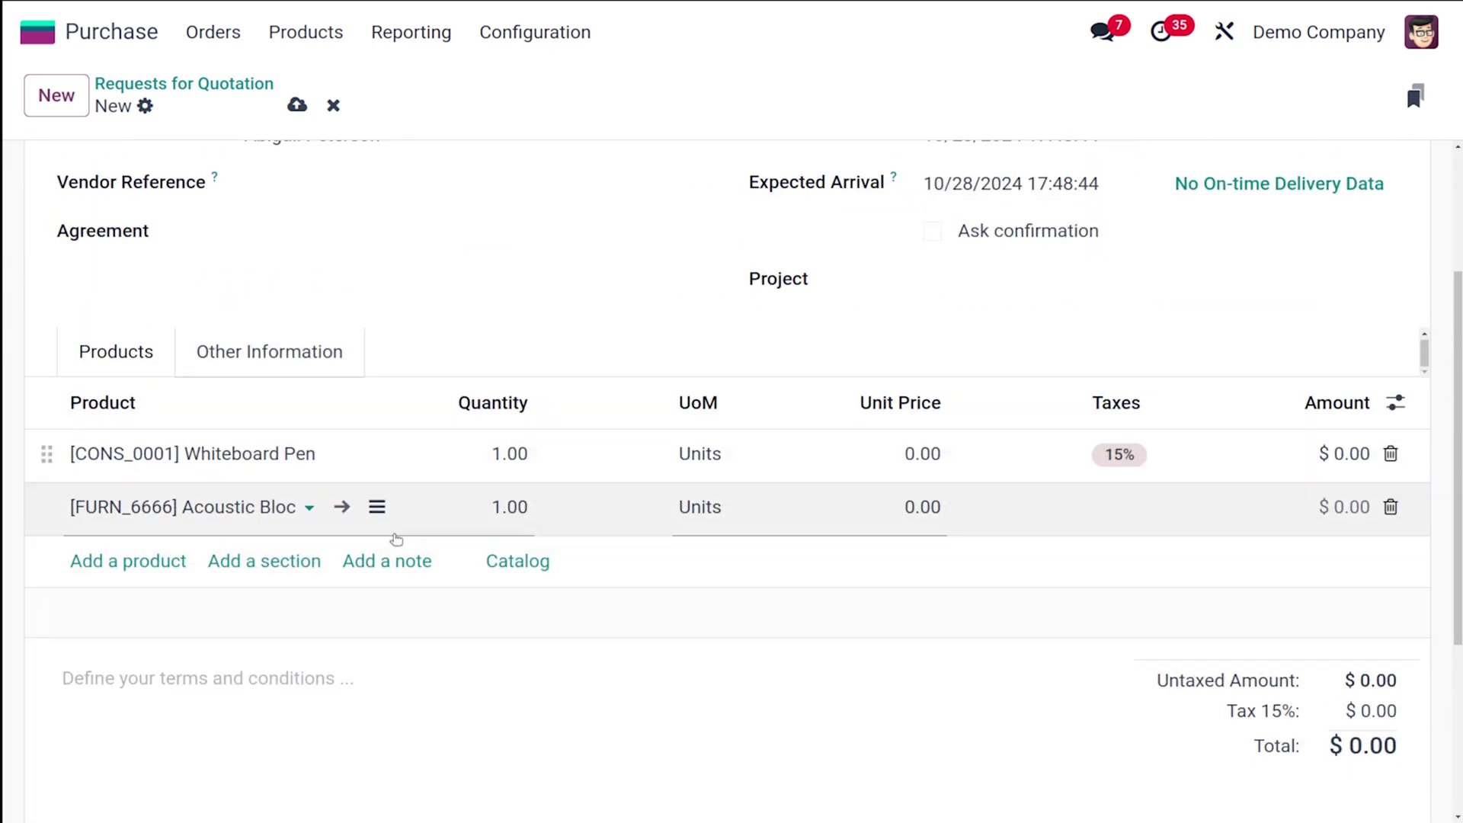
pyautogui.click(170, 561)
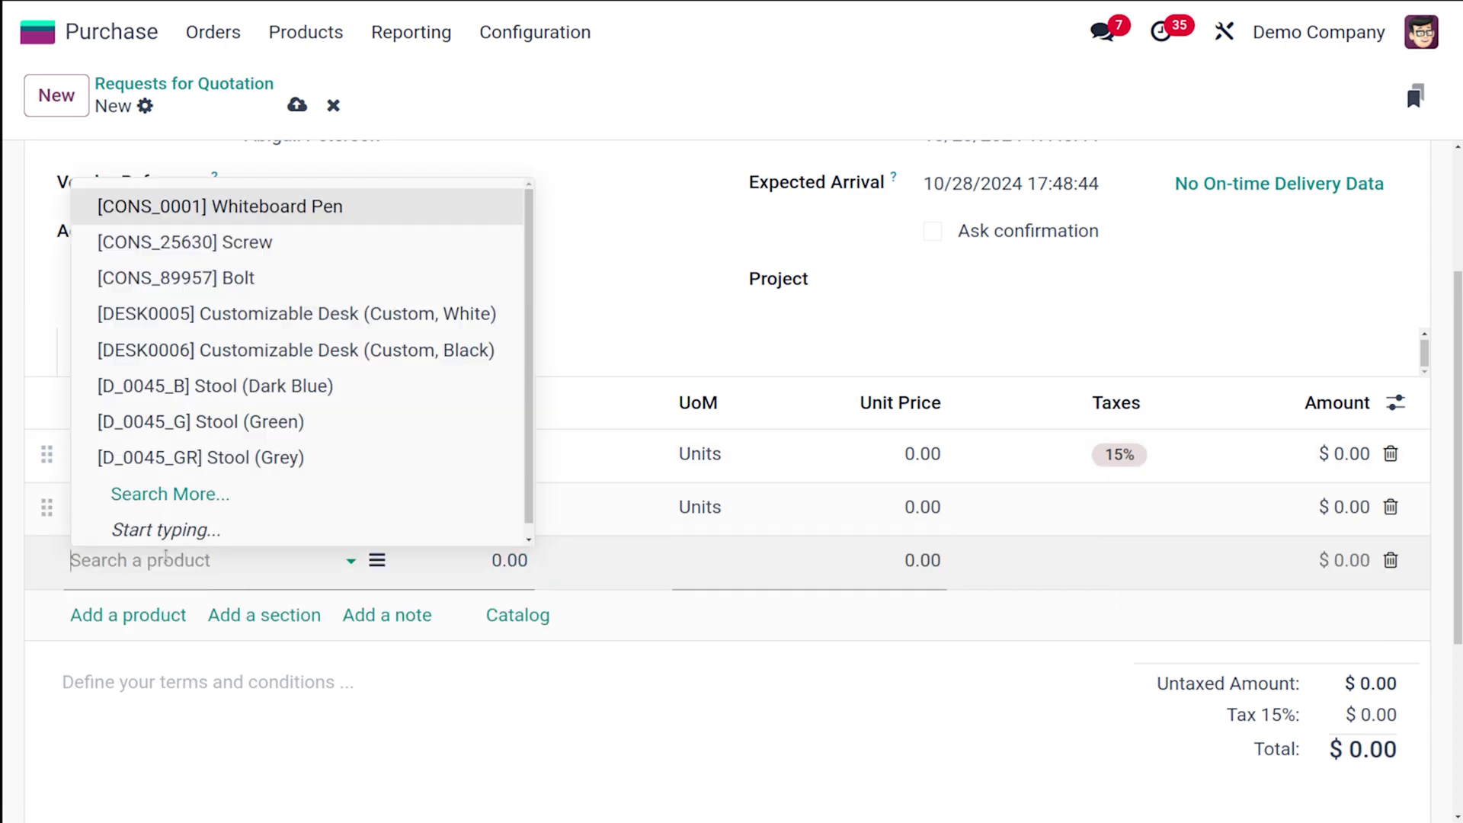
# Add Apple Pie at 10.80 as the third line, dismissing its 'expired' warning, totalling $12.42.
pyautogui.write('ap')
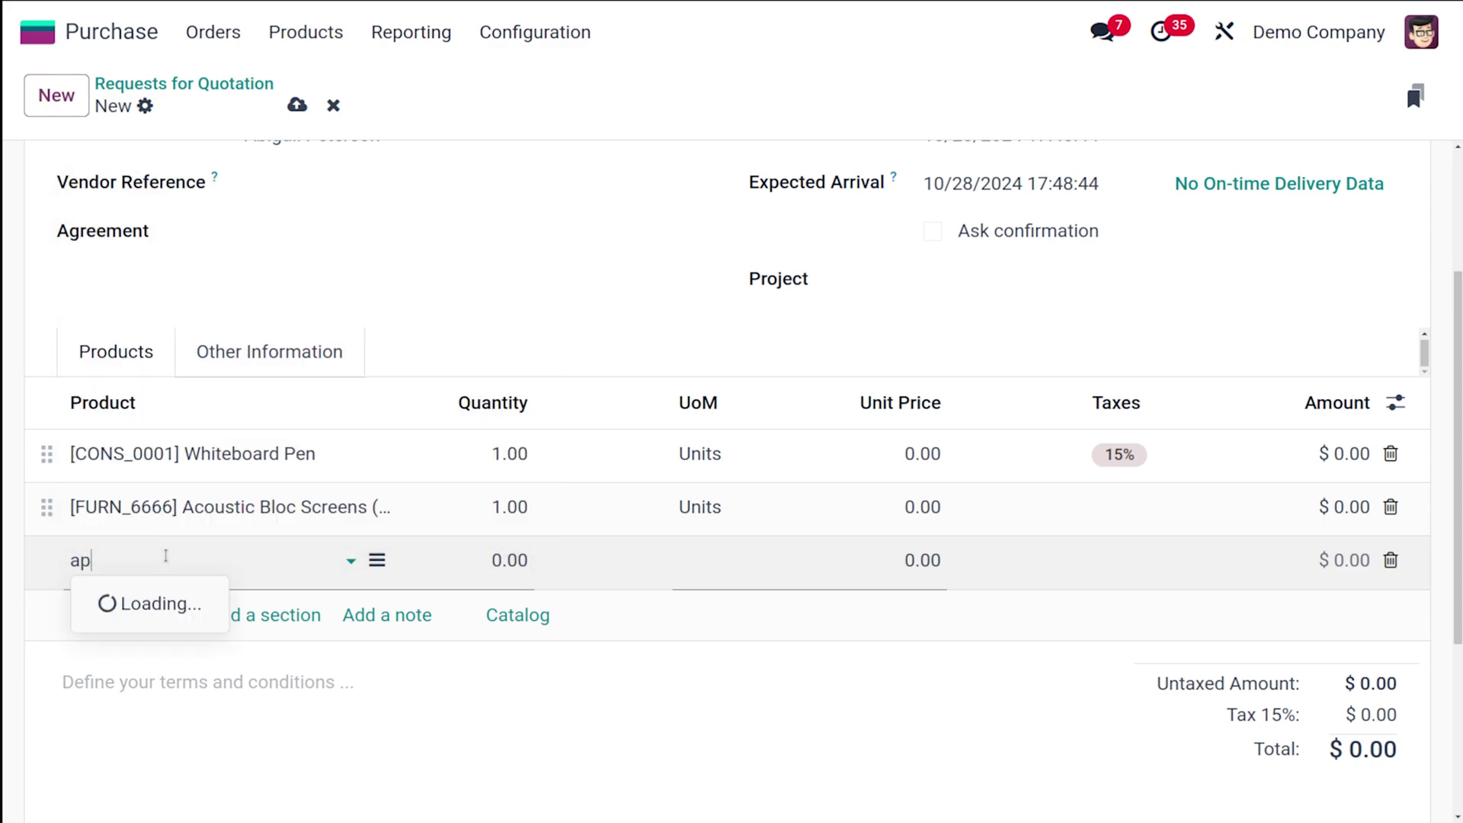
pyautogui.click(213, 679)
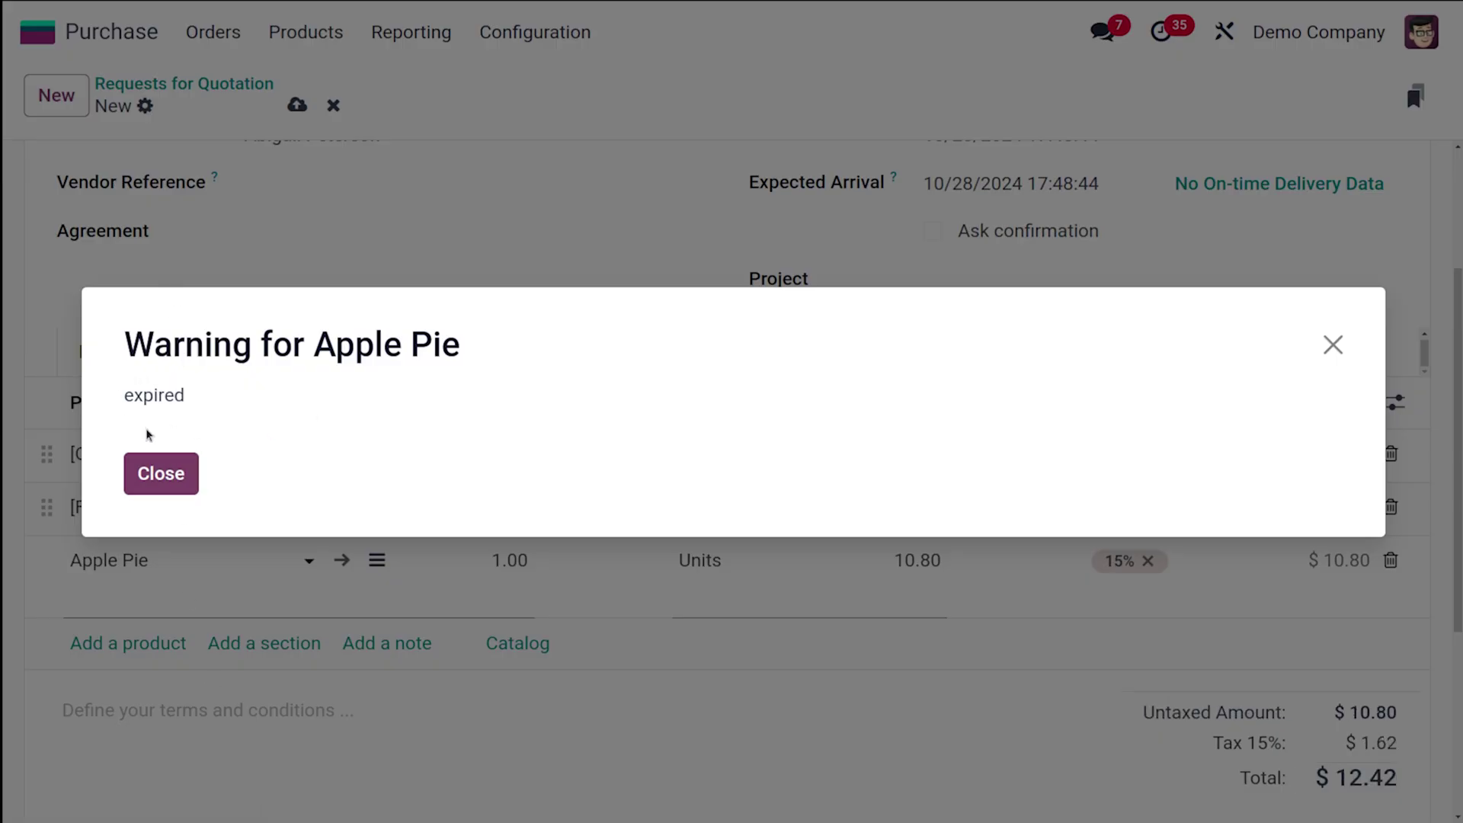
pyautogui.click(147, 473)
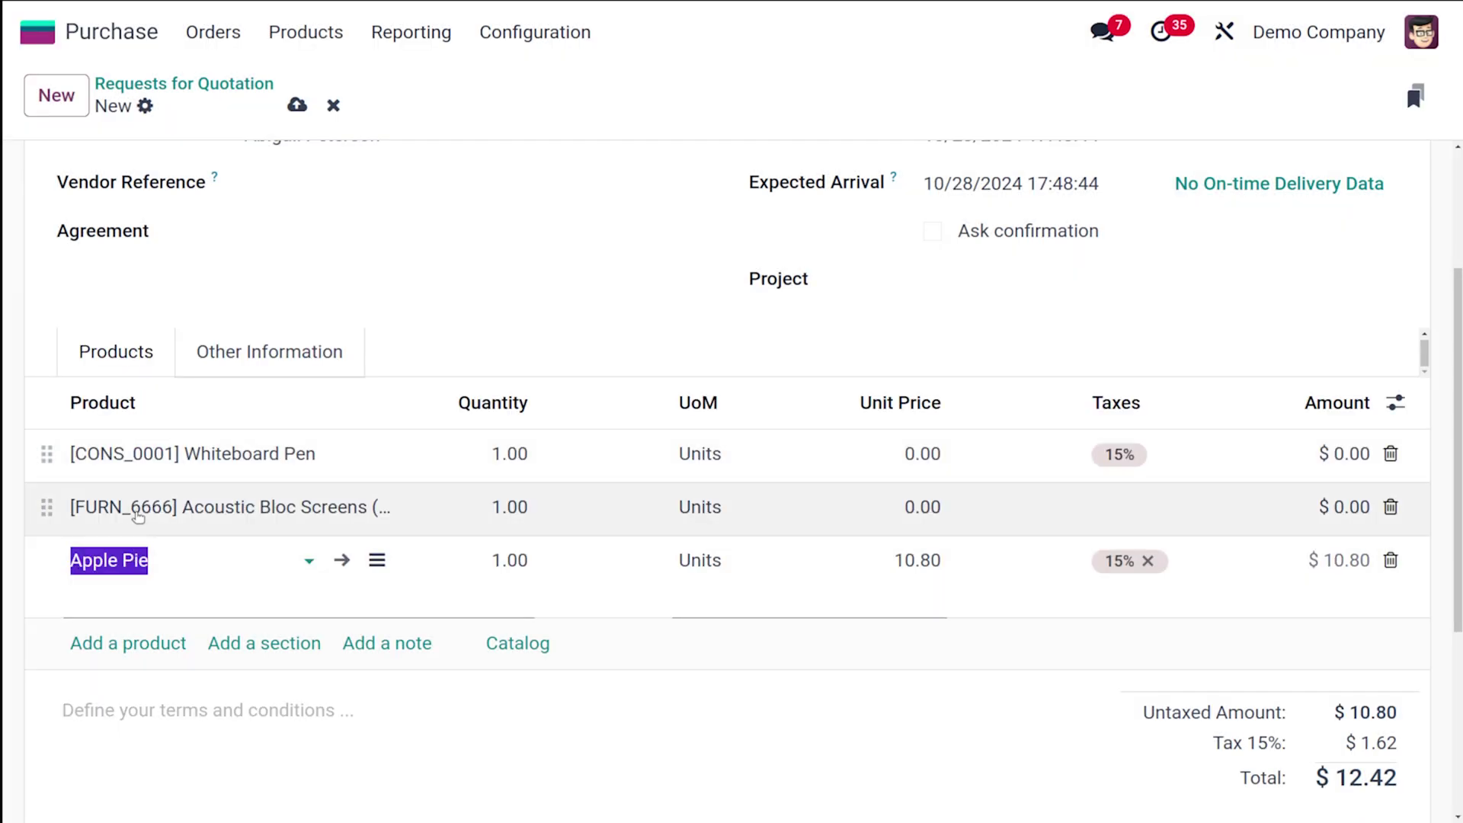
pyautogui.click(142, 644)
# Try adding the Black embroidered t-shirt, close its 'damaged product' block, and remove the blank line.
pyautogui.click(139, 637)
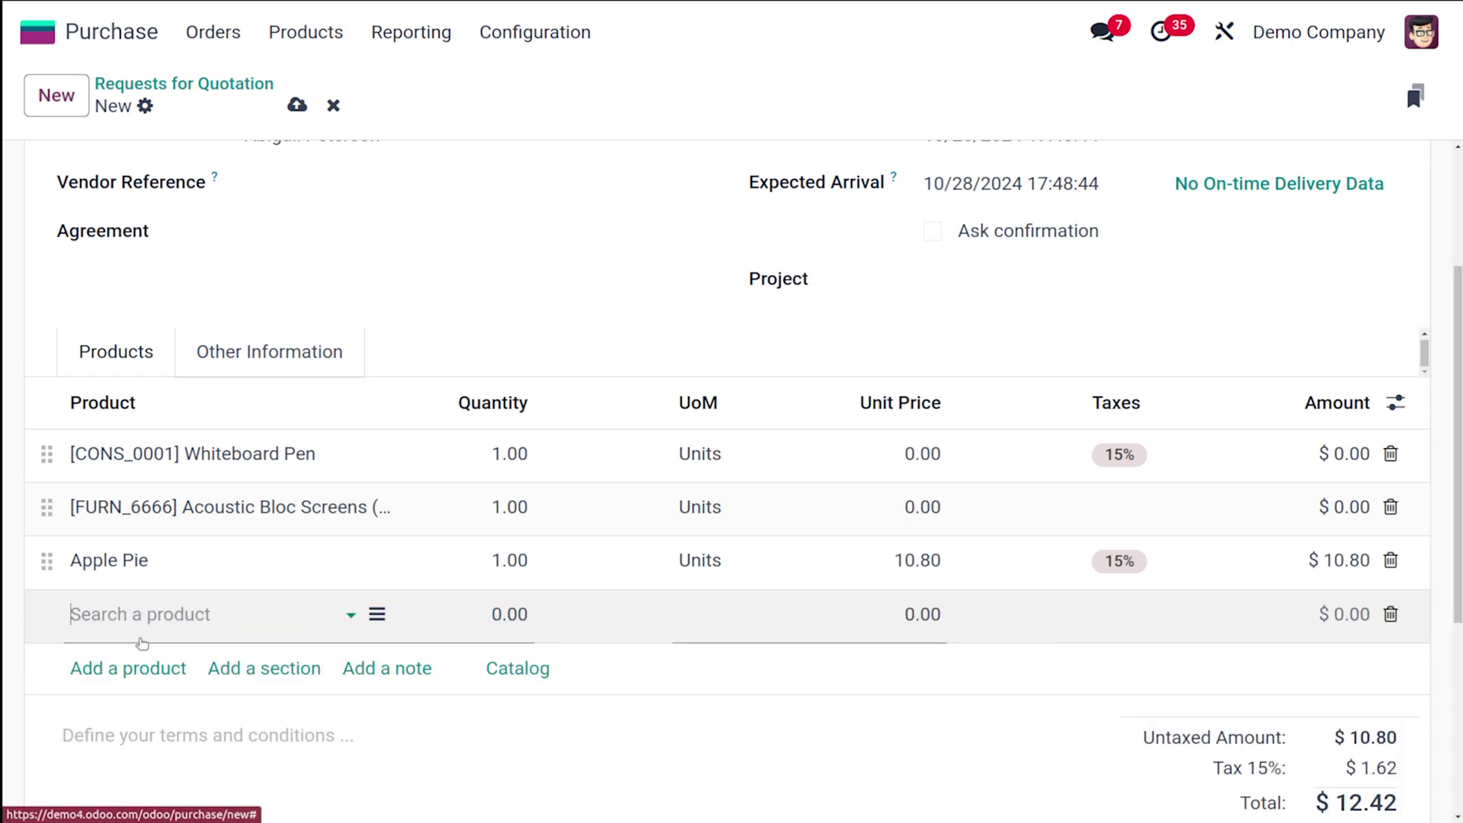
pyautogui.write('bl')
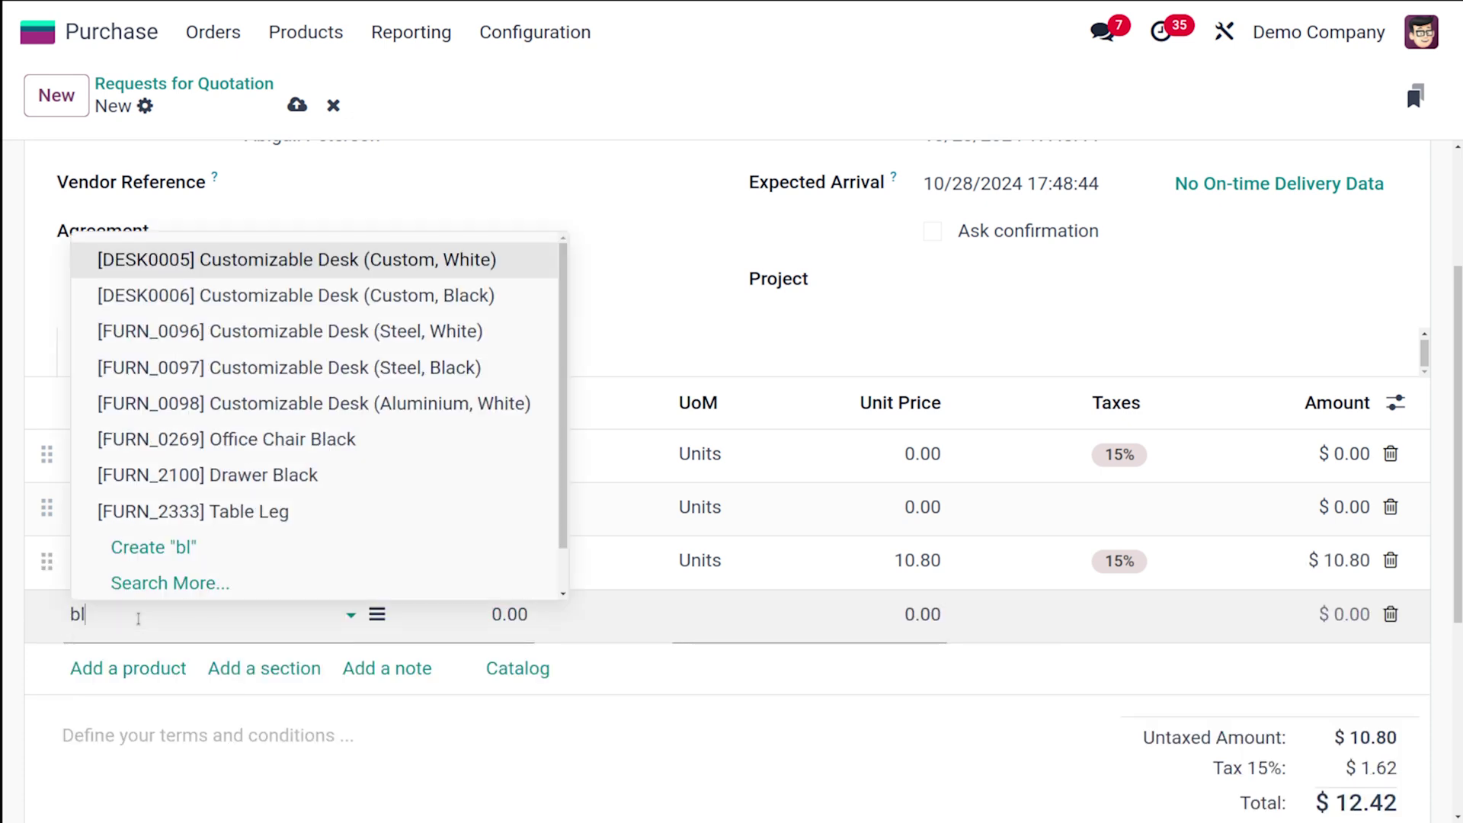
pyautogui.write('ac')
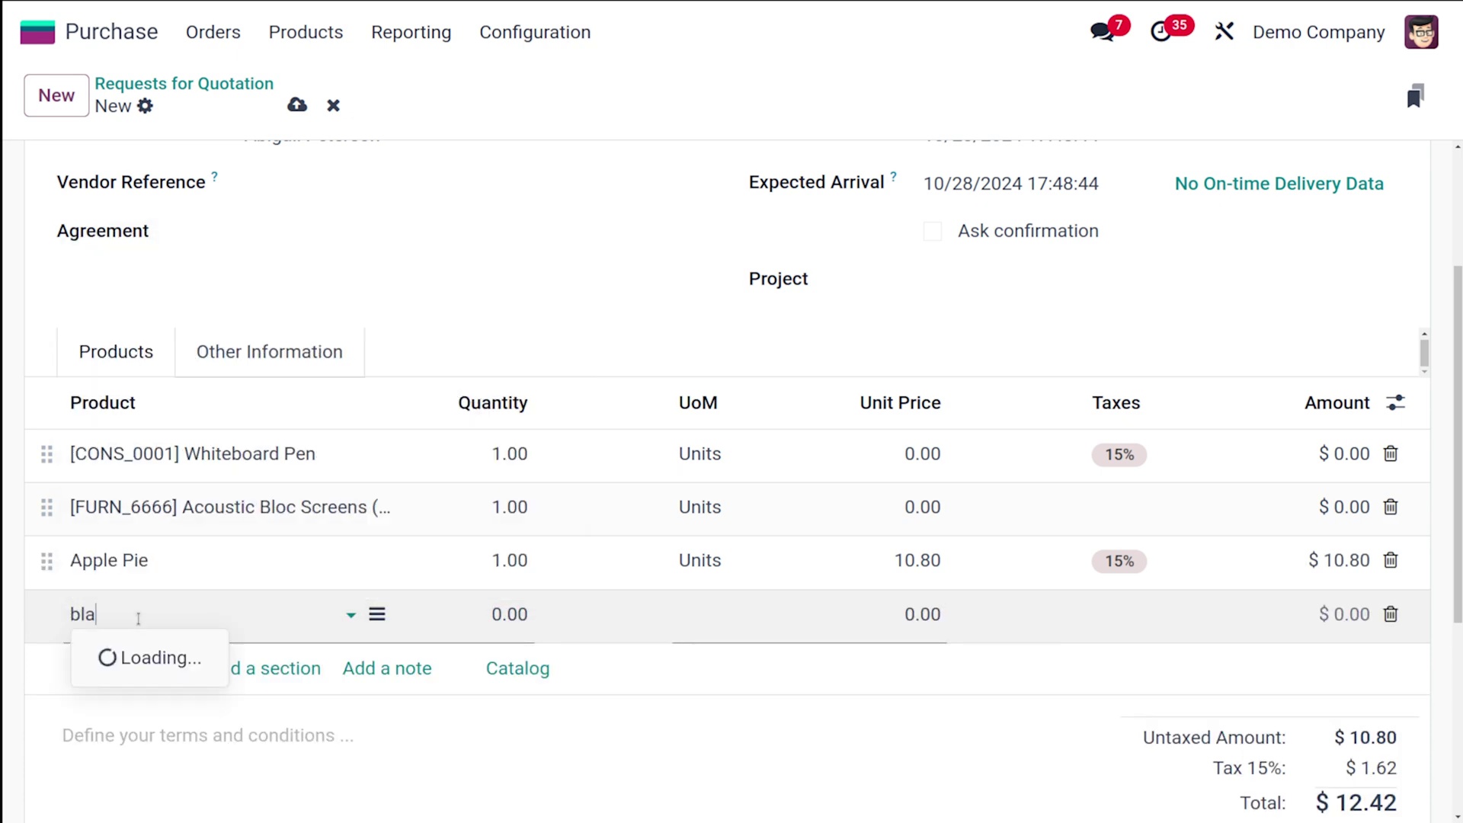
pyautogui.click(292, 467)
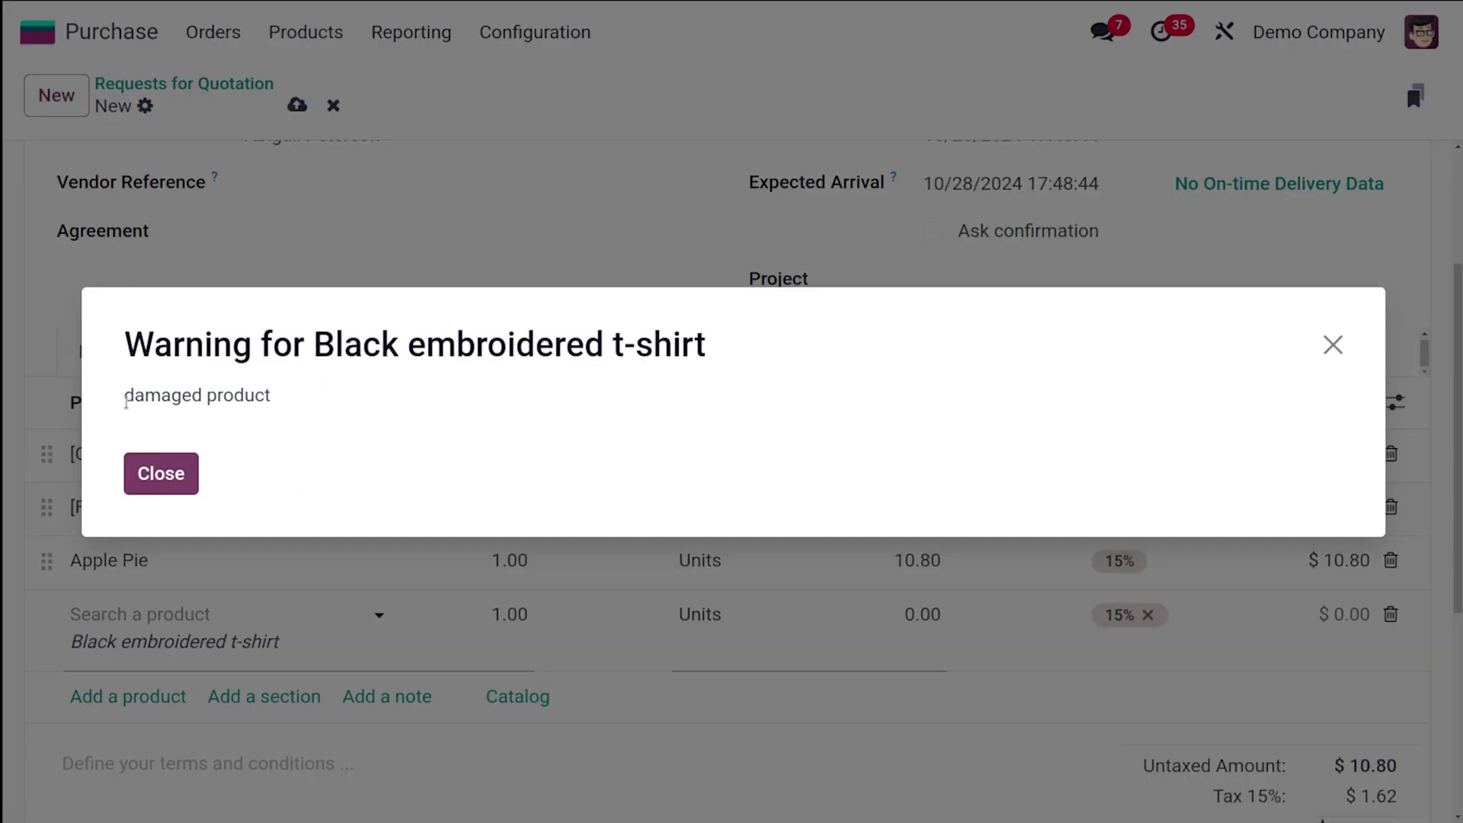
pyautogui.click(169, 481)
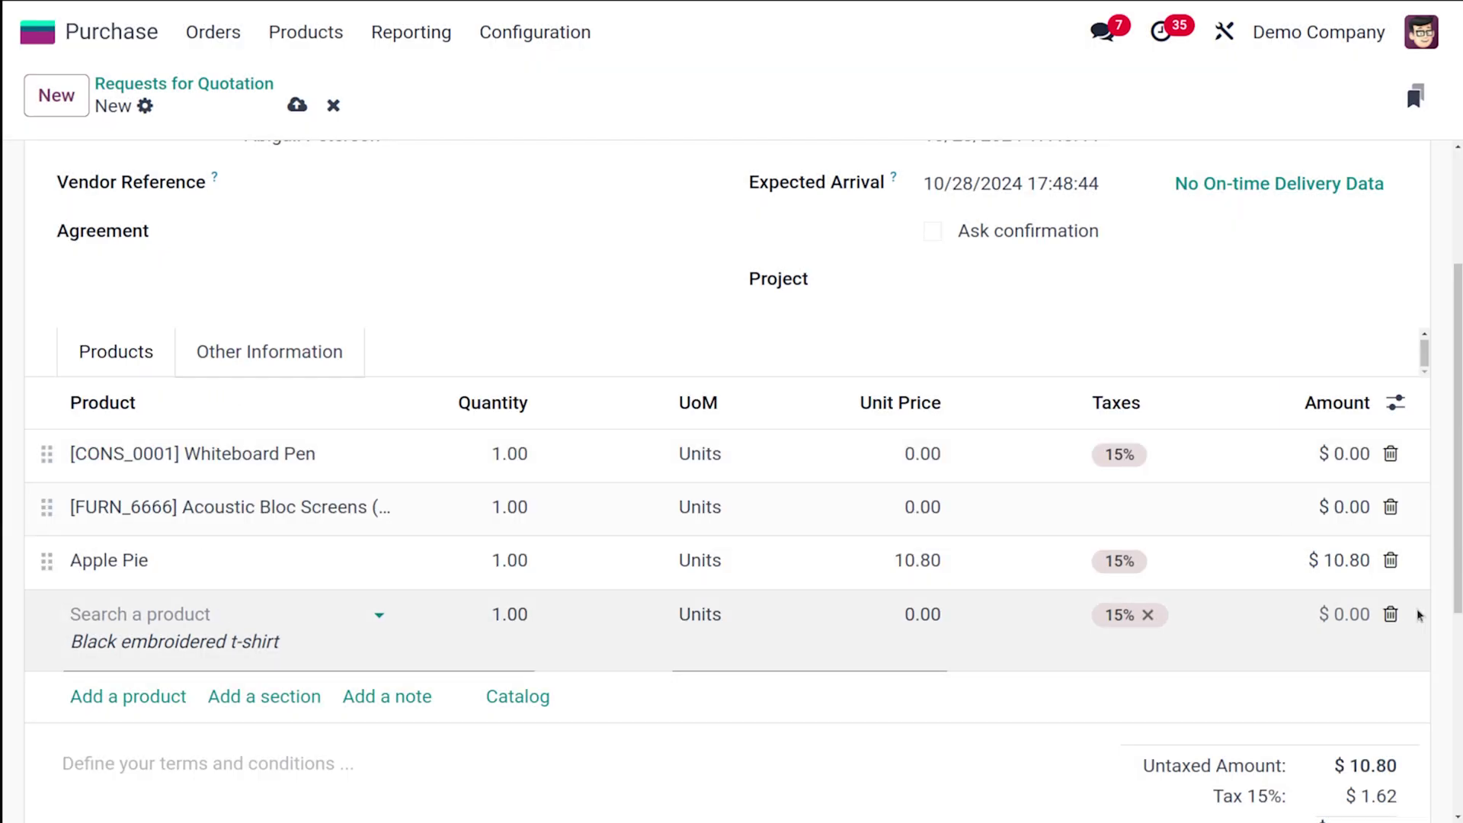
pyautogui.click(1391, 614)
pyautogui.scroll(3, 812, 465)
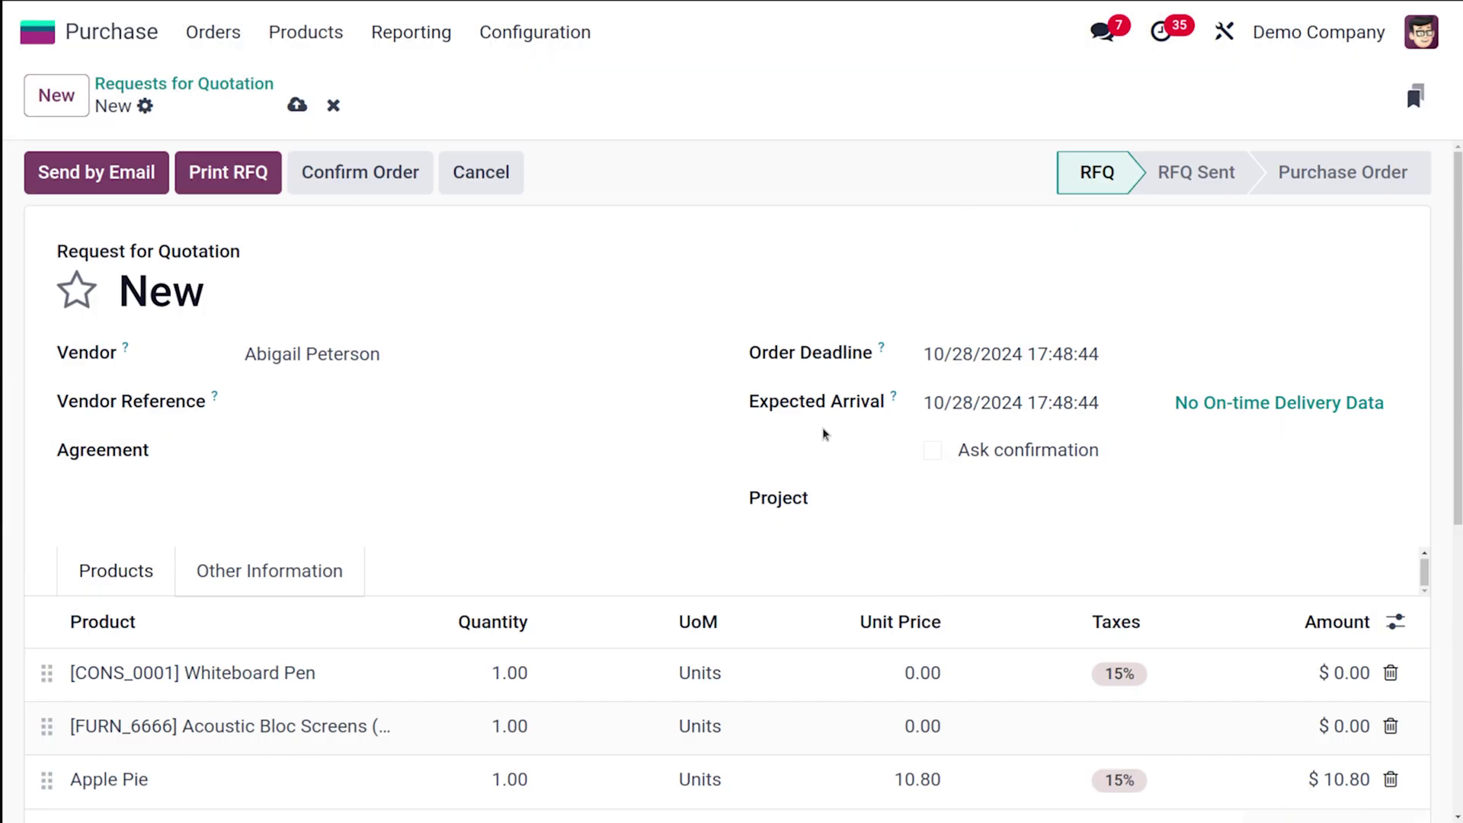